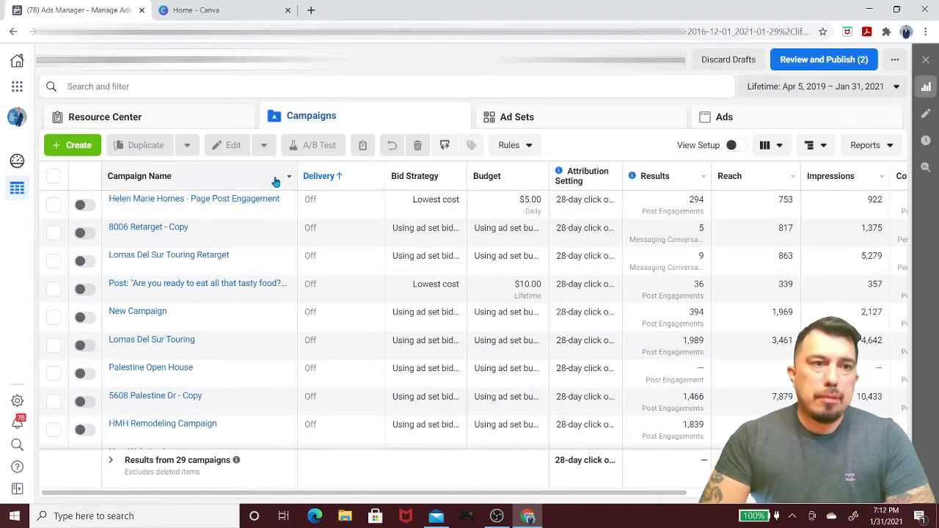
Step: Create a new campaign with Lead generation as its objective
{"action": "left_click", "coordinate": [69, 154]}
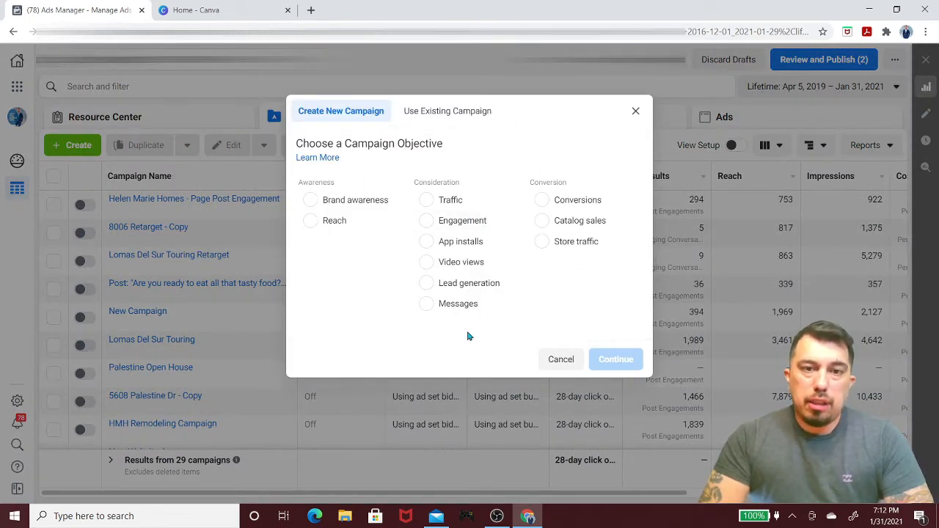
{"action": "left_click", "coordinate": [426, 282]}
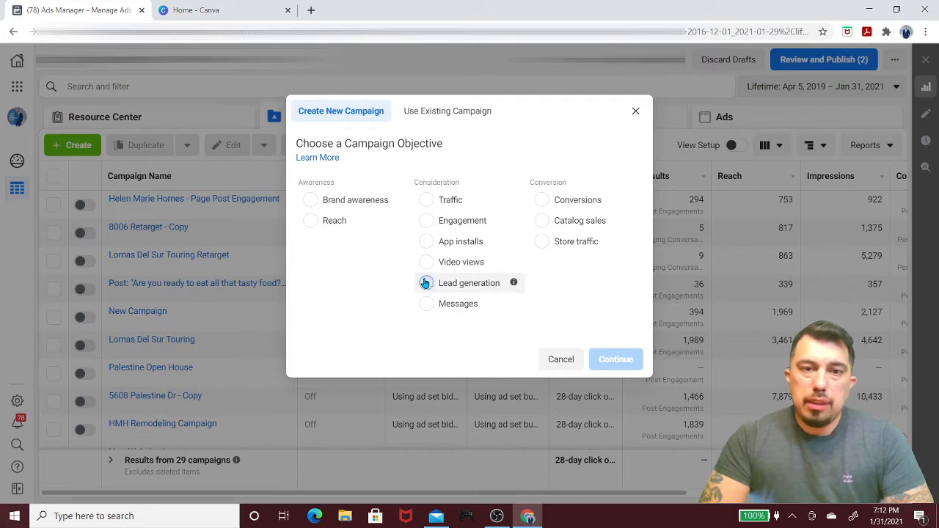
{"action": "left_click", "coordinate": [624, 449]}
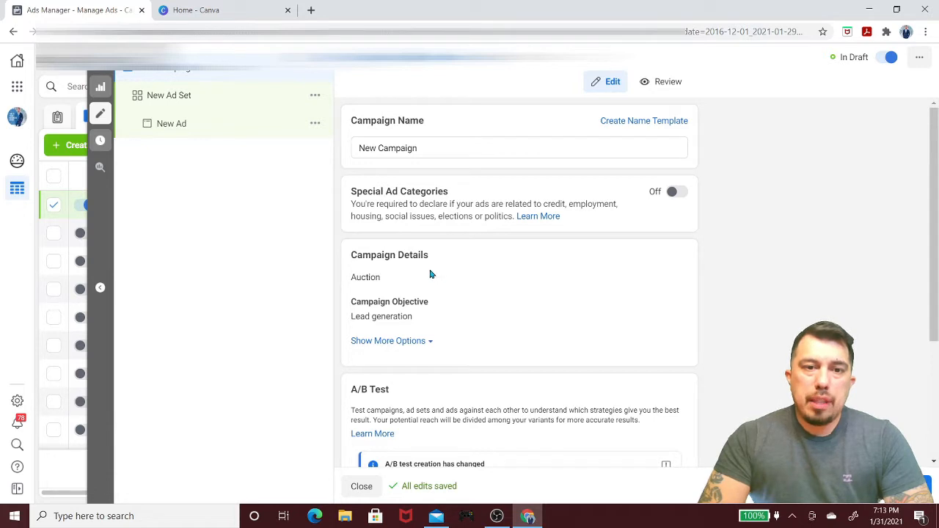
Step: Turn on Special Ad Categories for the campaign and declare the Housing category
{"action": "left_click", "coordinate": [673, 194]}
{"action": "left_click", "coordinate": [674, 246]}
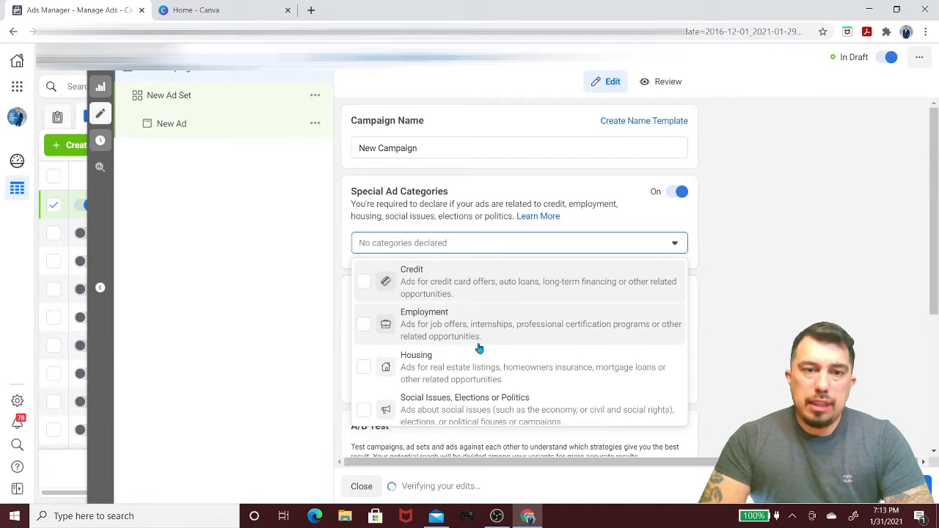
{"action": "left_click", "coordinate": [451, 364]}
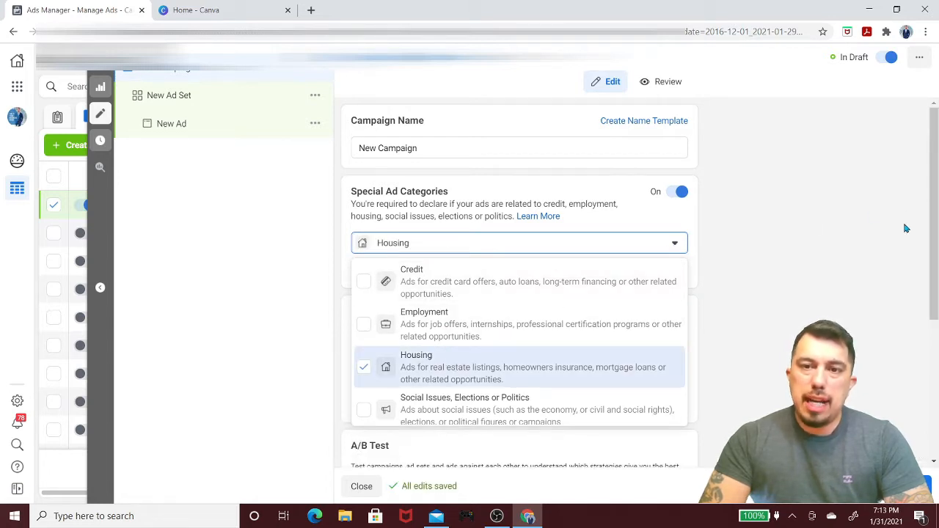
{"action": "left_click", "coordinate": [857, 283]}
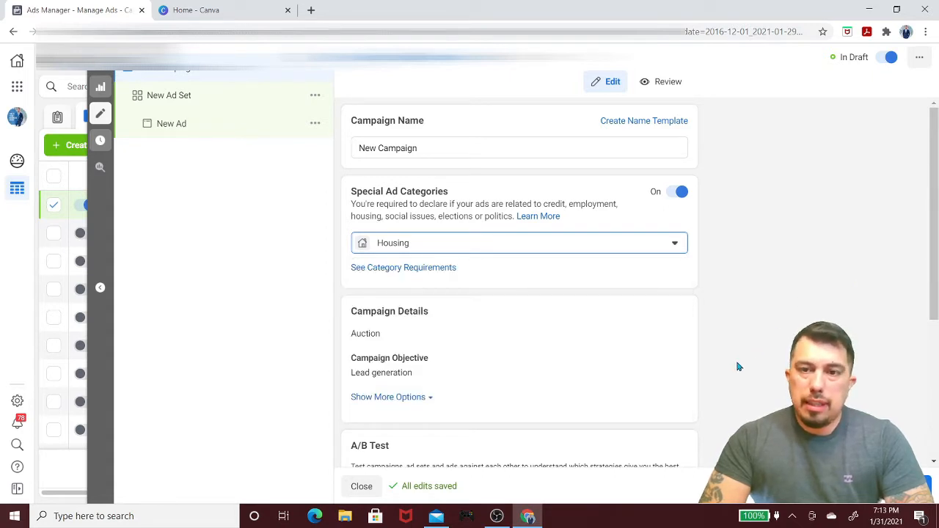
Step: Review the campaign details, A/B test and budget optimization settings, and continue to the ad set
{"action": "scroll", "coordinate": [738, 366], "scroll_direction": "down", "scroll_amount": 2}
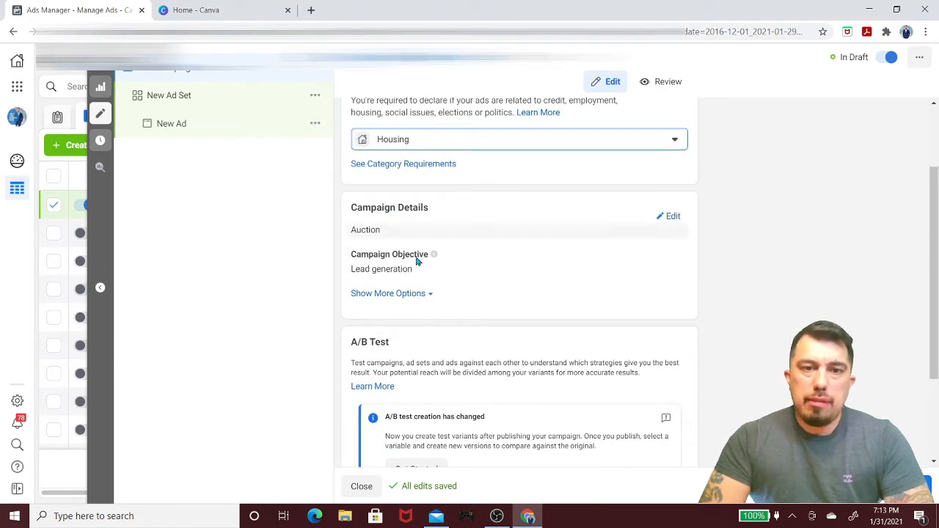
{"action": "scroll", "coordinate": [627, 262], "scroll_direction": "down", "scroll_amount": 2}
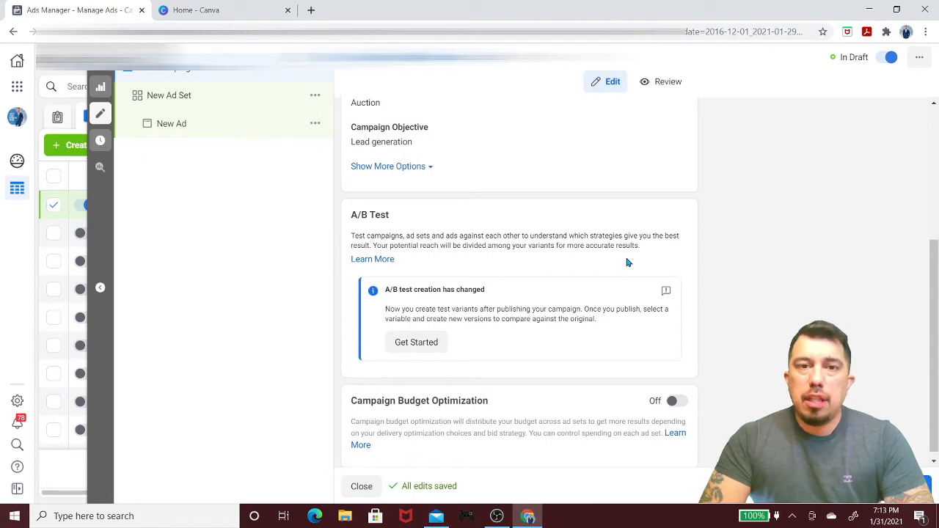
{"action": "scroll", "coordinate": [627, 263], "scroll_direction": "up", "scroll_amount": 3}
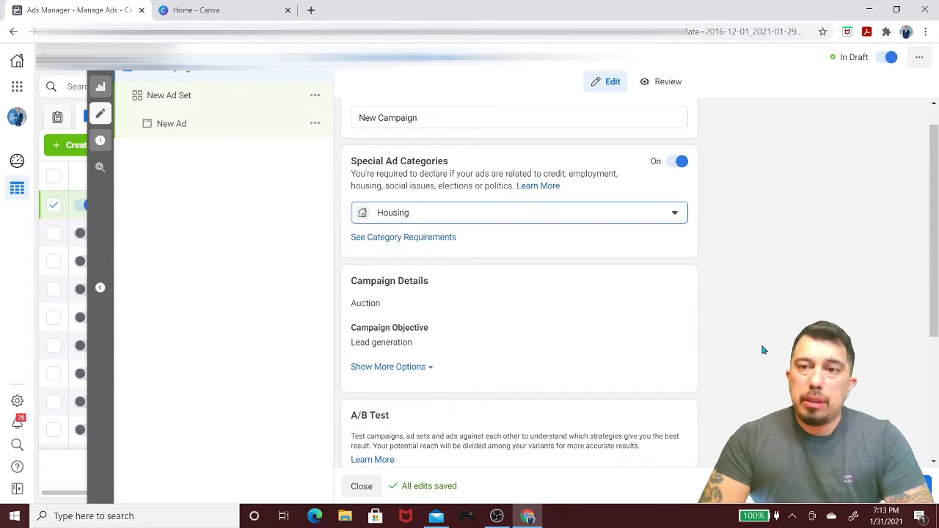
{"action": "scroll", "coordinate": [763, 350], "scroll_direction": "down", "scroll_amount": 3}
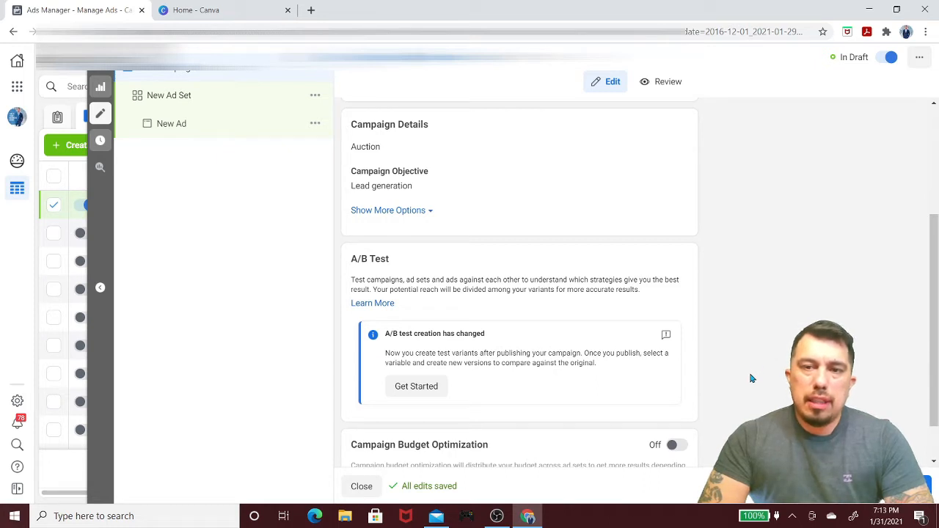
{"action": "scroll", "coordinate": [751, 379], "scroll_direction": "down", "scroll_amount": 1}
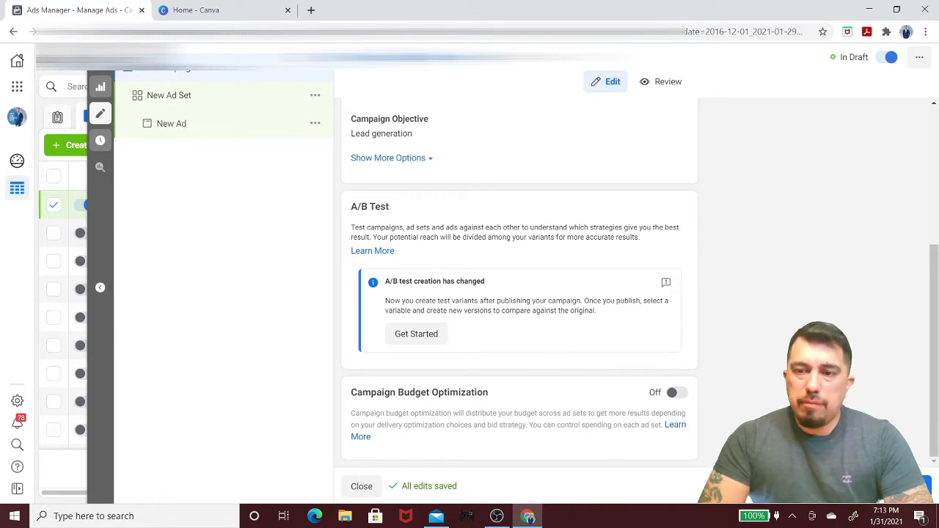
{"action": "left_click", "coordinate": [915, 485]}
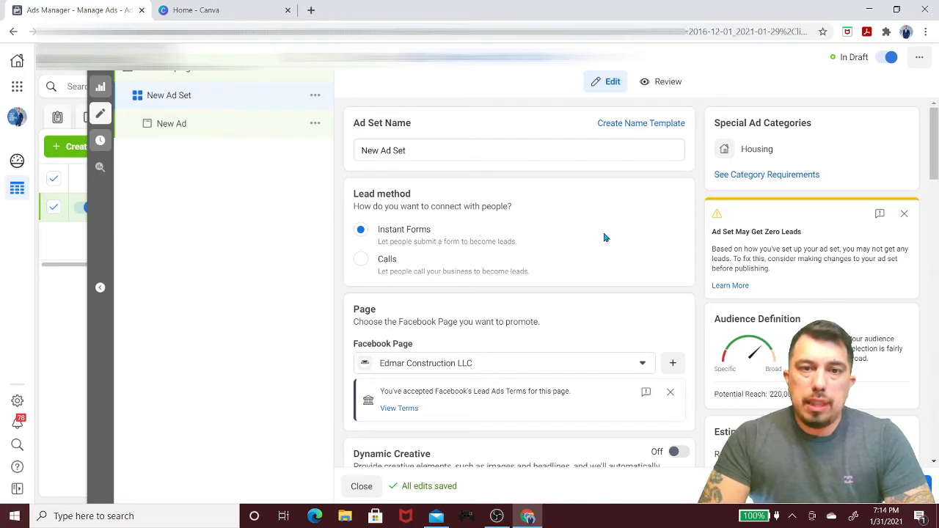
Step: Choose Innovative Creative Marketing LLC as the Facebook Page that the ad set promotes
{"action": "scroll", "coordinate": [635, 286], "scroll_direction": "down", "scroll_amount": 2}
{"action": "scroll", "coordinate": [635, 286], "scroll_direction": "down", "scroll_amount": 1}
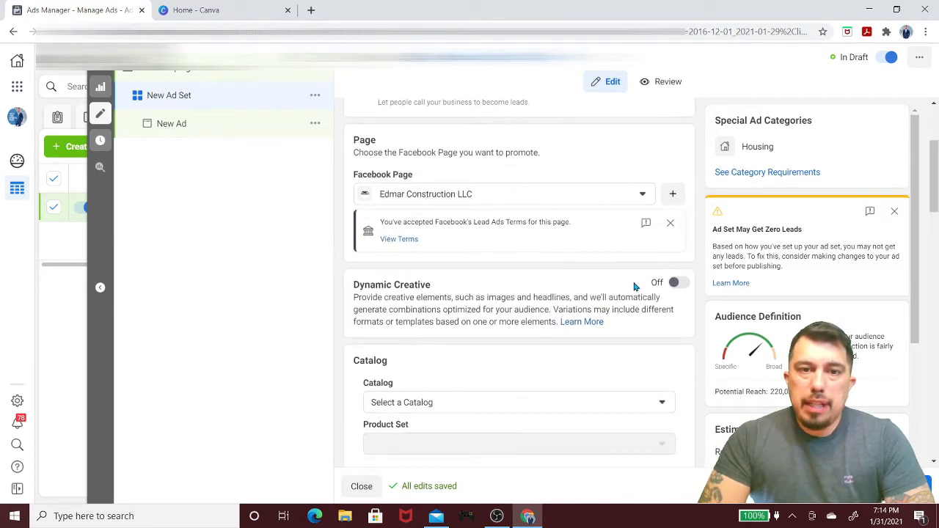
{"action": "left_click", "coordinate": [640, 192]}
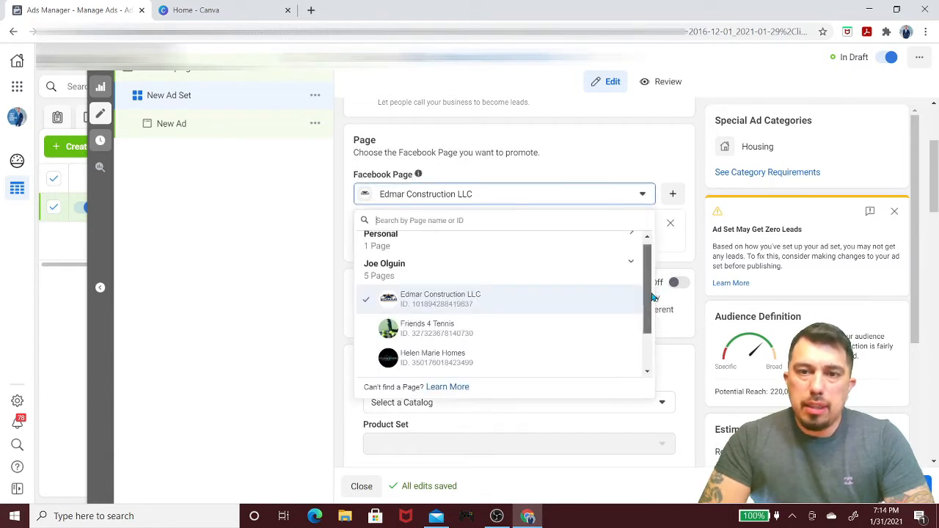
{"action": "scroll", "coordinate": [587, 316], "scroll_direction": "down", "scroll_amount": 2}
{"action": "left_click", "coordinate": [562, 335]}
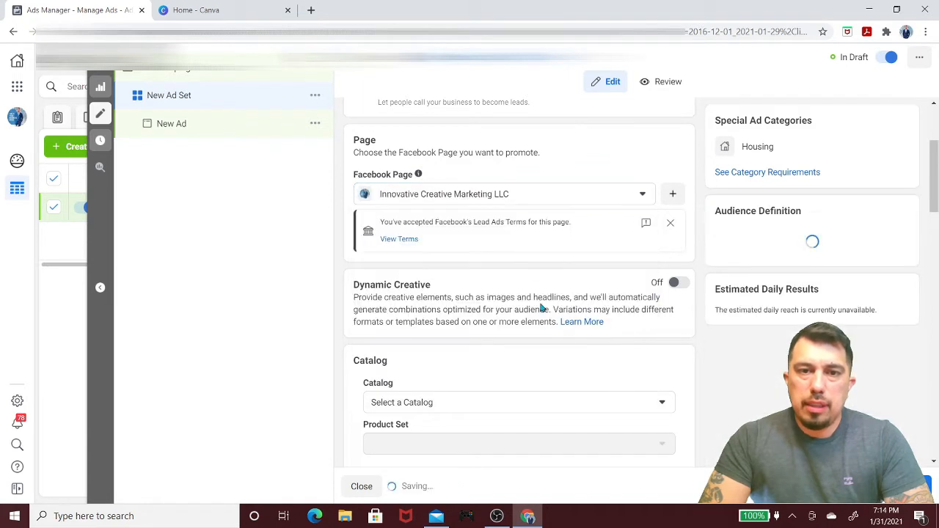
Step: Switch the ad set's budget type to Lifetime Budget
{"action": "scroll", "coordinate": [595, 363], "scroll_direction": "down", "scroll_amount": 1}
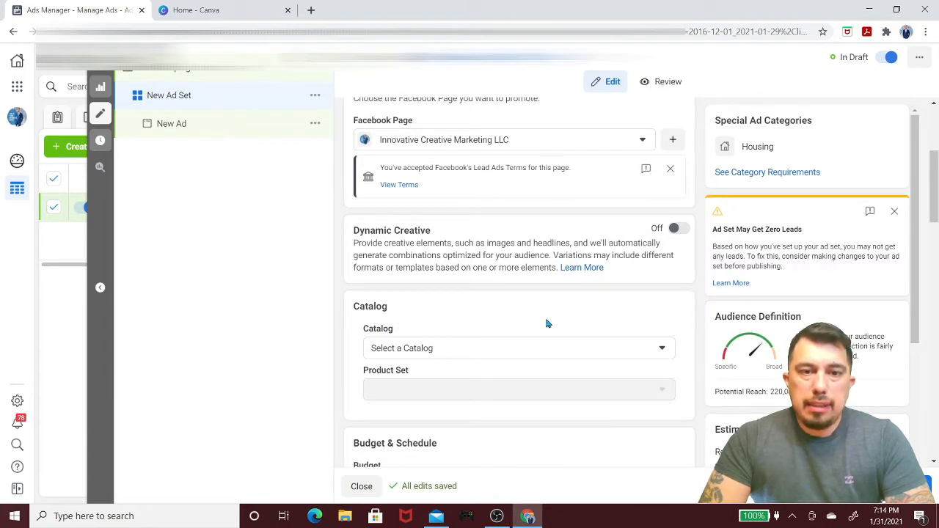
{"action": "scroll", "coordinate": [546, 323], "scroll_direction": "down", "scroll_amount": 1}
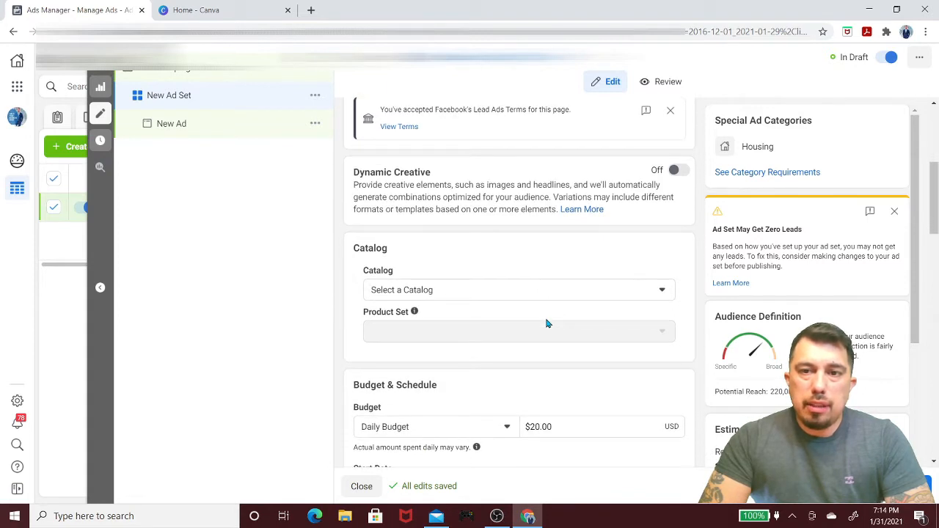
{"action": "scroll", "coordinate": [546, 324], "scroll_direction": "down", "scroll_amount": 3}
{"action": "scroll", "coordinate": [546, 324], "scroll_direction": "down", "scroll_amount": 1}
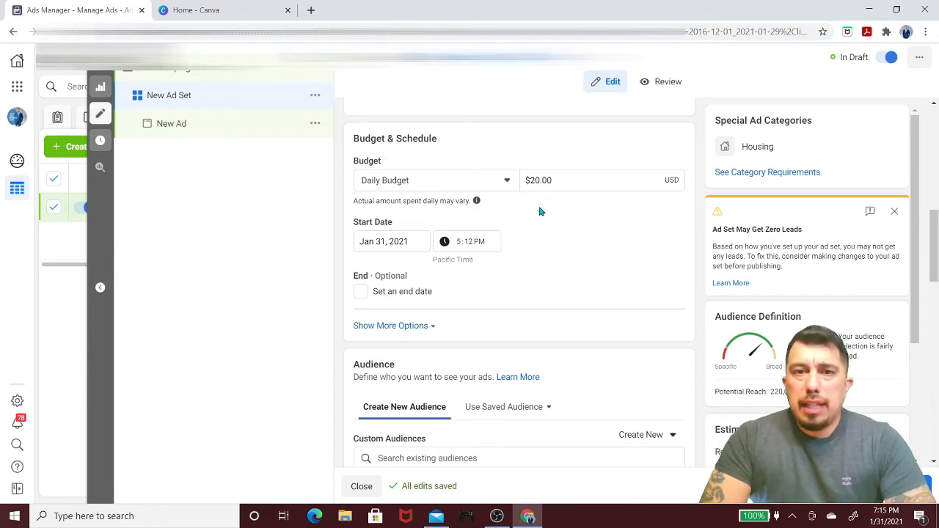
{"action": "left_click", "coordinate": [507, 182]}
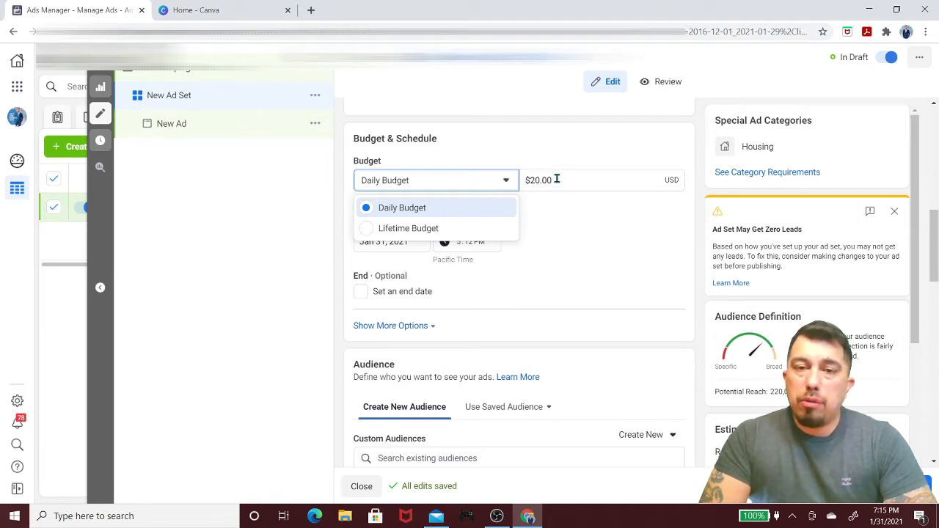
{"action": "left_click", "coordinate": [468, 229]}
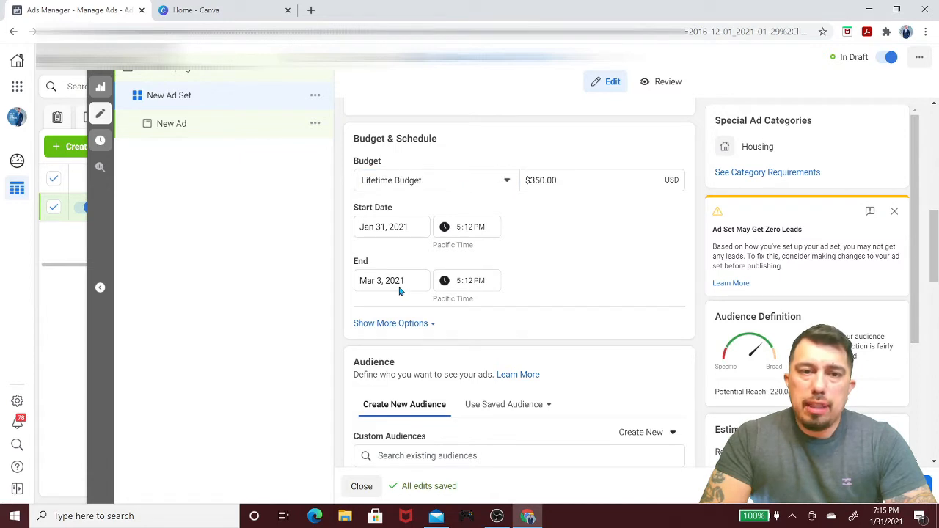
Step: Set the ad set's end date to February 5, 2021
{"action": "left_click", "coordinate": [421, 278]}
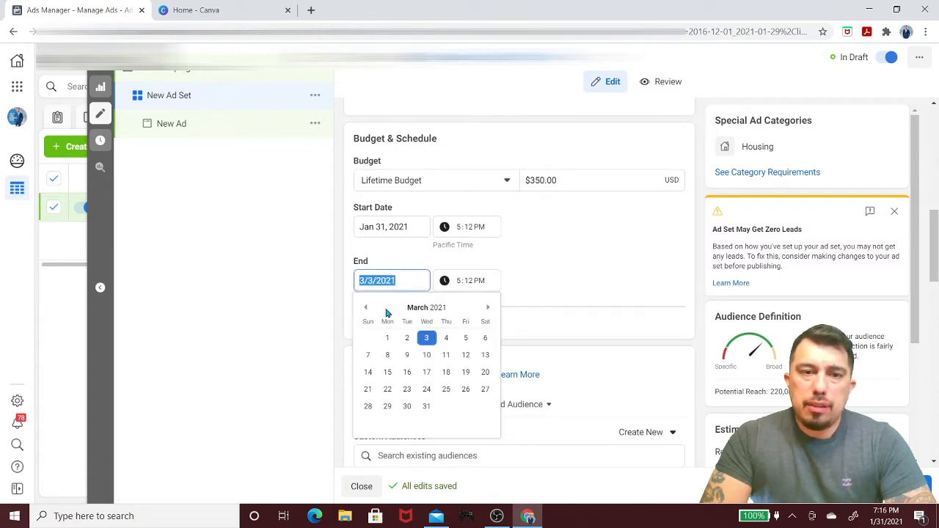
{"action": "left_click", "coordinate": [363, 308]}
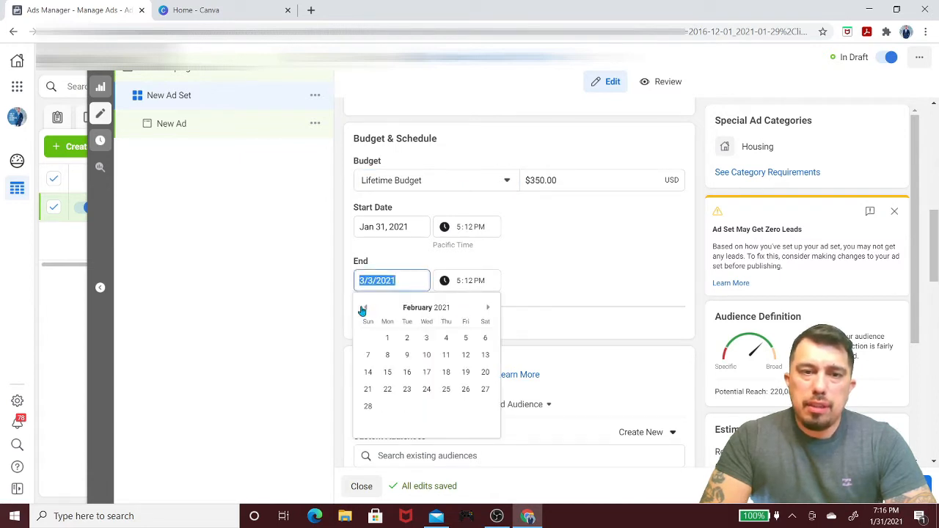
{"action": "left_click", "coordinate": [465, 338]}
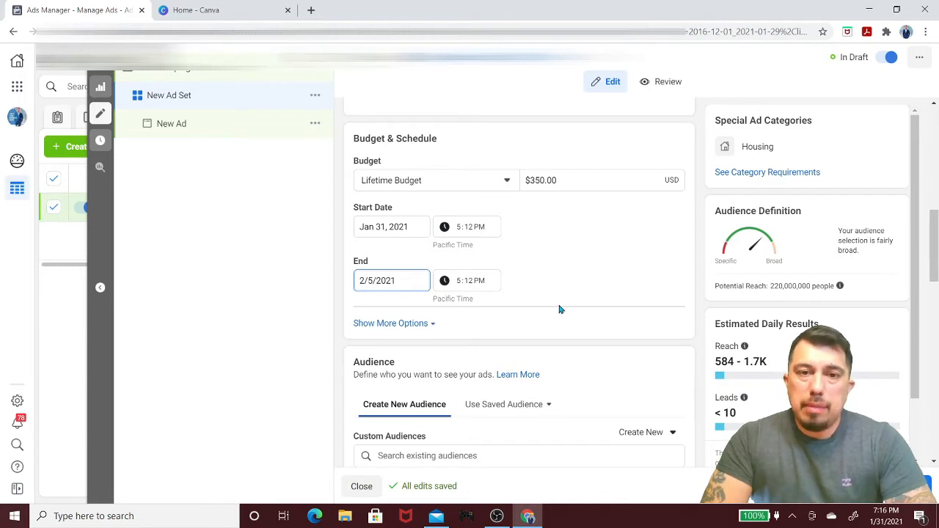
Step: Set the audience location to the city of San Antonio, Texas, in place of the whole United States
{"action": "scroll", "coordinate": [559, 309], "scroll_direction": "down", "scroll_amount": 1}
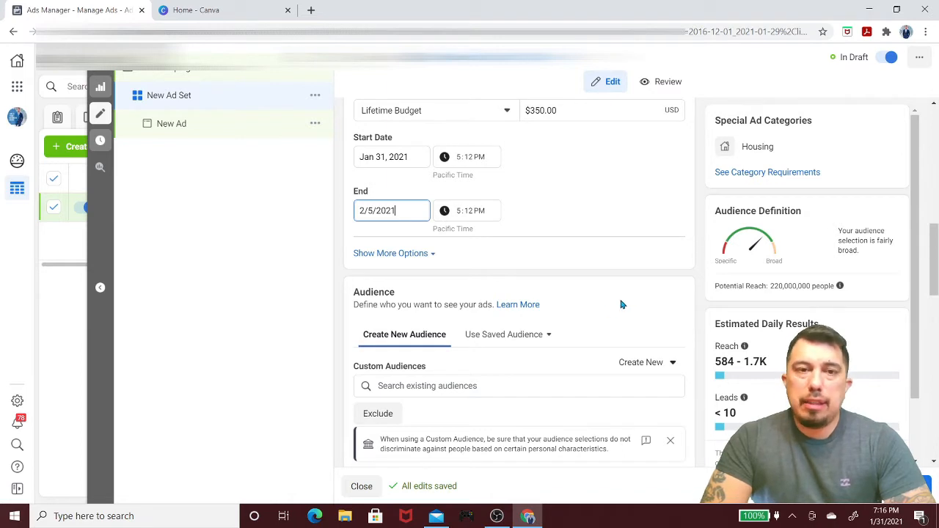
{"action": "scroll", "coordinate": [620, 305], "scroll_direction": "down", "scroll_amount": 3}
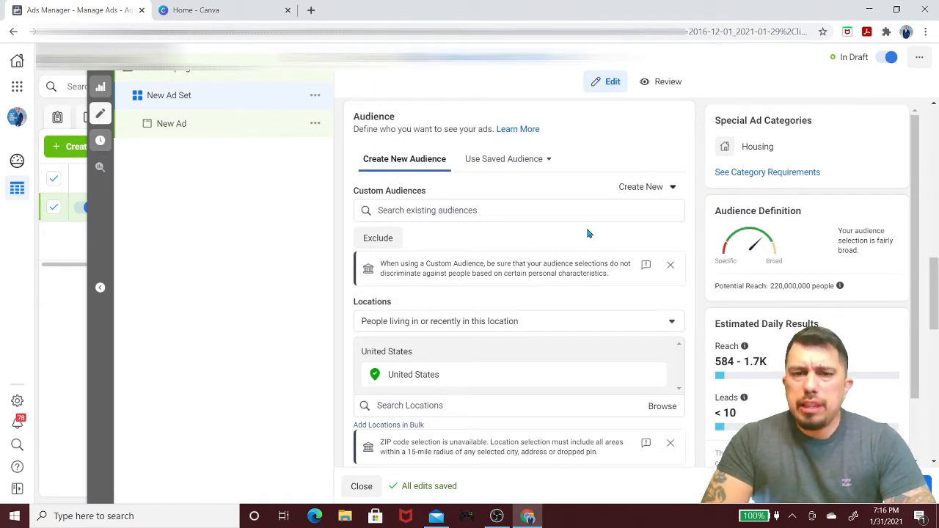
{"action": "scroll", "coordinate": [587, 233], "scroll_direction": "down", "scroll_amount": 2}
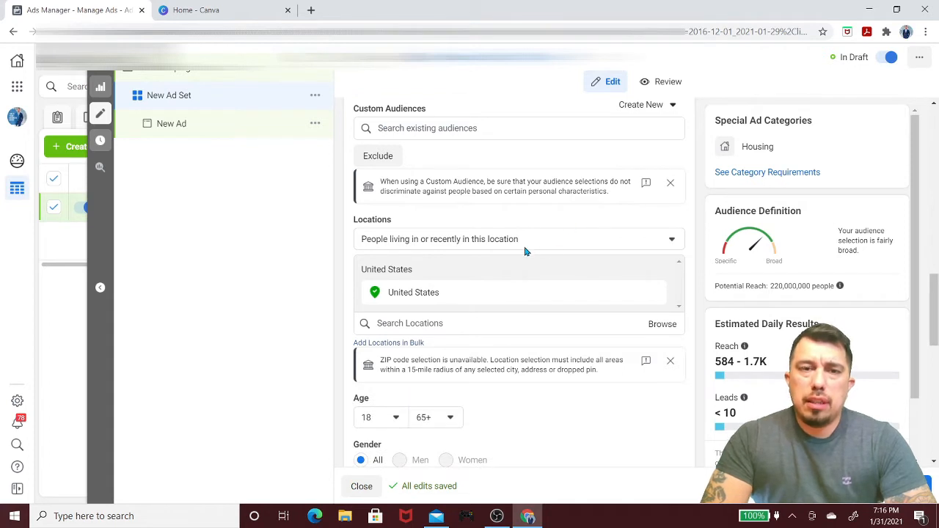
{"action": "scroll", "coordinate": [545, 276], "scroll_direction": "down", "scroll_amount": 2}
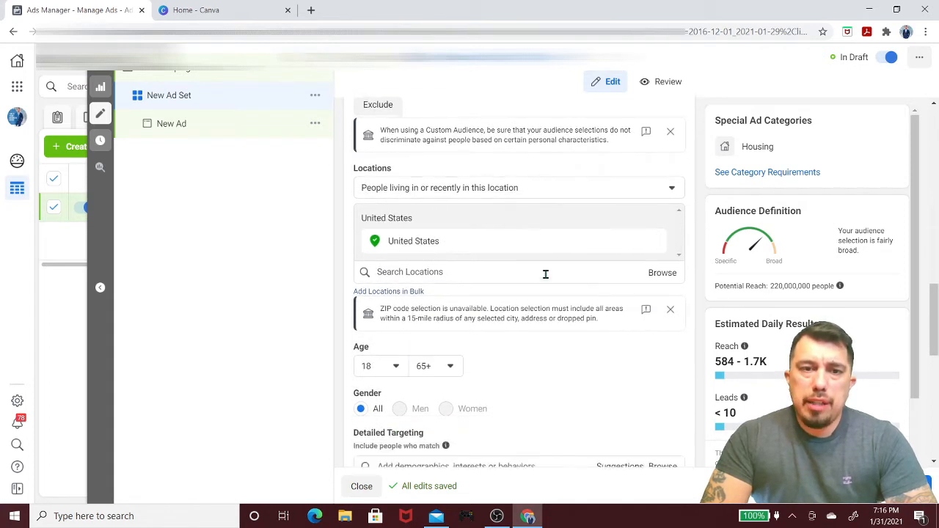
{"action": "left_click", "coordinate": [444, 259]}
{"action": "type", "text": "san antonio"}
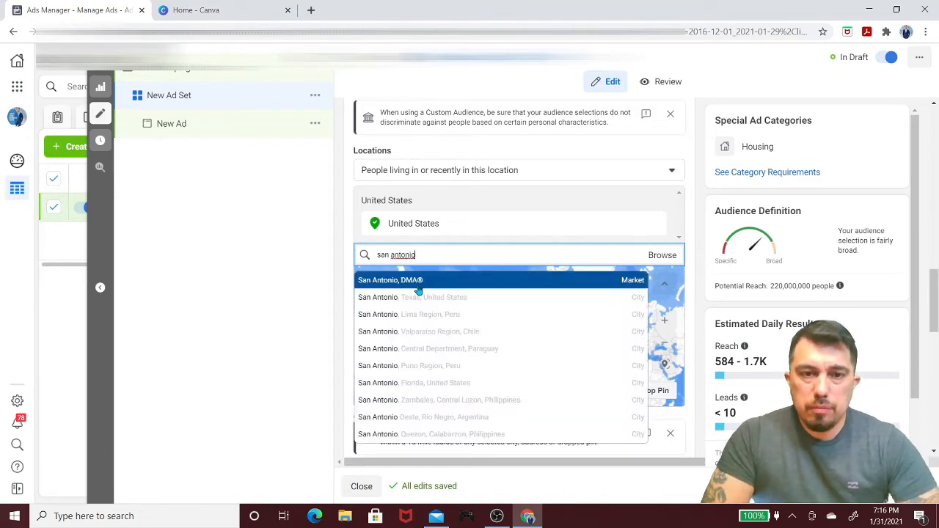
{"action": "left_click", "coordinate": [419, 296]}
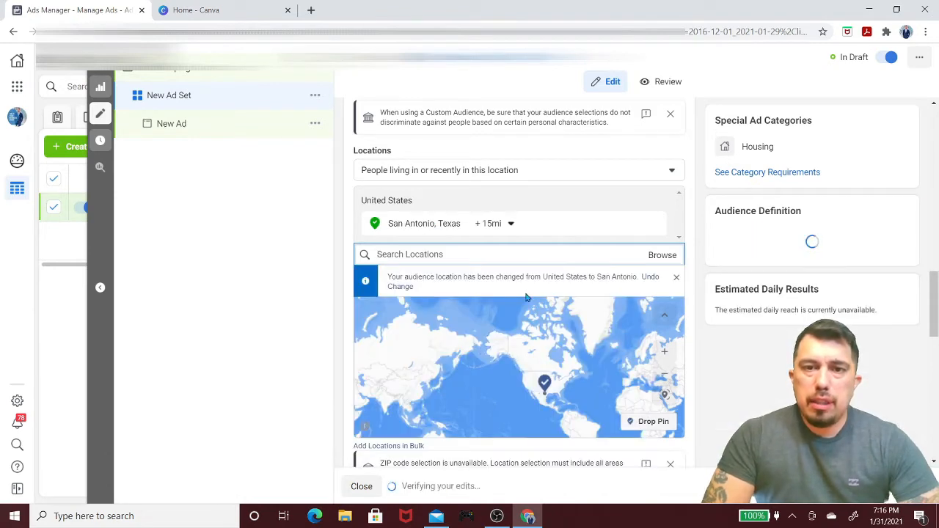
Step: Add the interest Zillow to the audience's detailed targeting
{"action": "scroll", "coordinate": [701, 369], "scroll_direction": "down", "scroll_amount": 2}
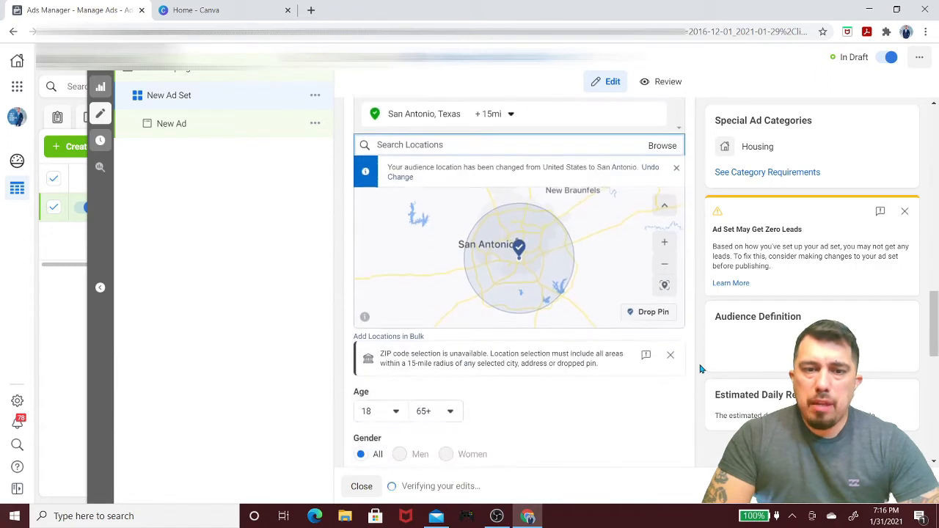
{"action": "scroll", "coordinate": [701, 369], "scroll_direction": "down", "scroll_amount": 2}
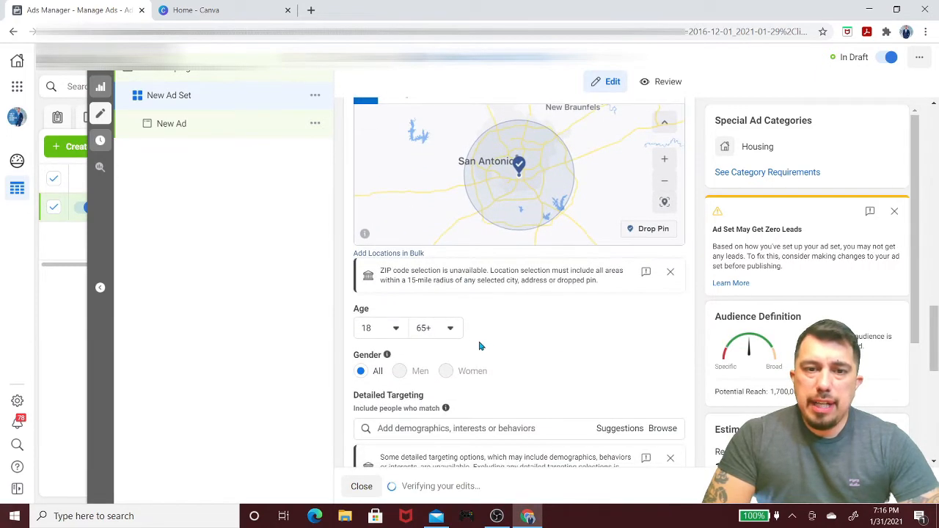
{"action": "scroll", "coordinate": [684, 377], "scroll_direction": "down", "scroll_amount": 1}
{"action": "scroll", "coordinate": [683, 376], "scroll_direction": "down", "scroll_amount": 1}
{"action": "left_click", "coordinate": [492, 317]}
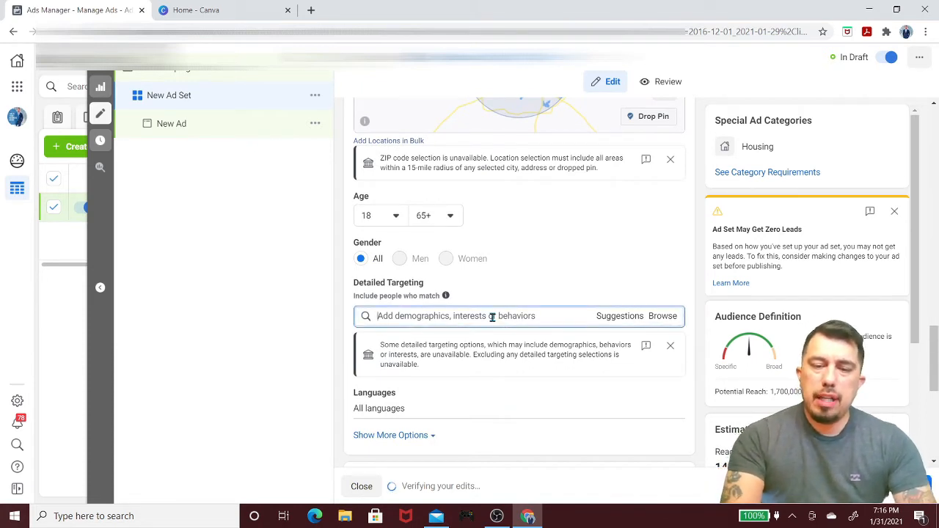
{"action": "type", "text": "zillow"}
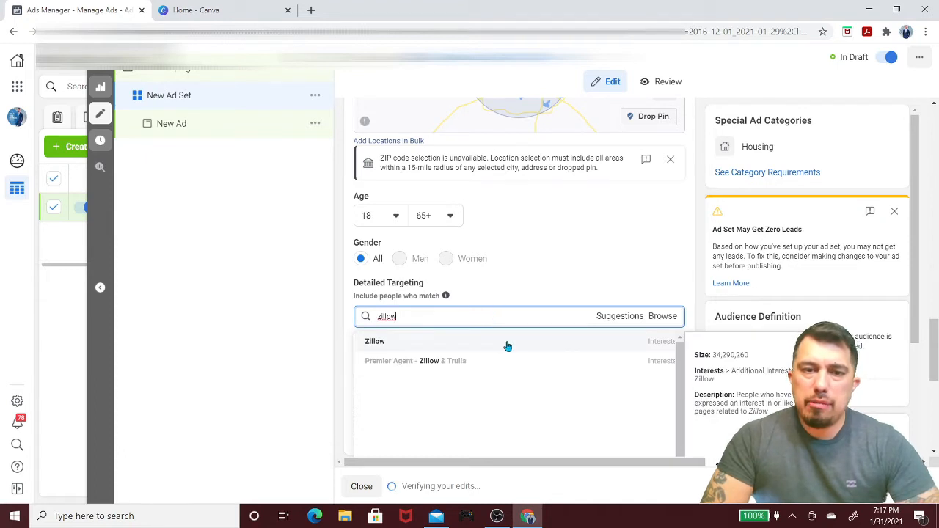
{"action": "left_click", "coordinate": [506, 343]}
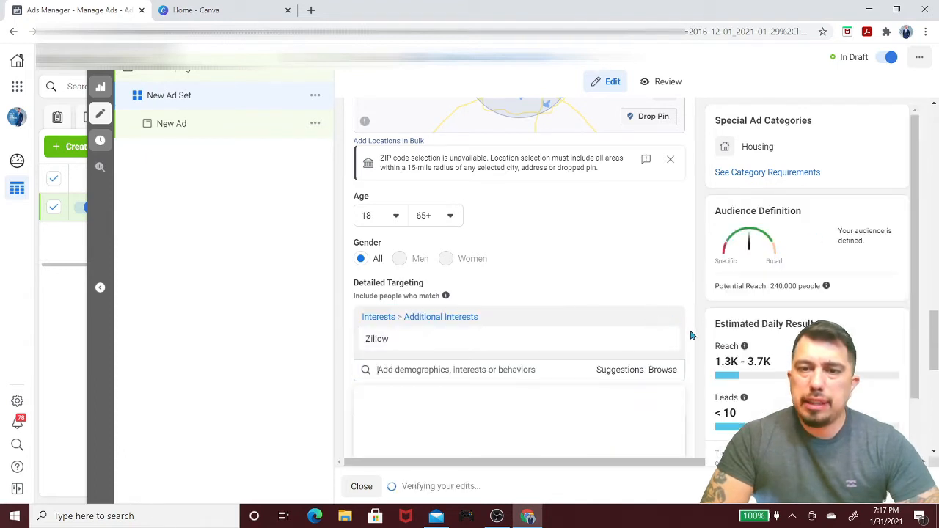
{"action": "scroll", "coordinate": [691, 336], "scroll_direction": "down", "scroll_amount": 2}
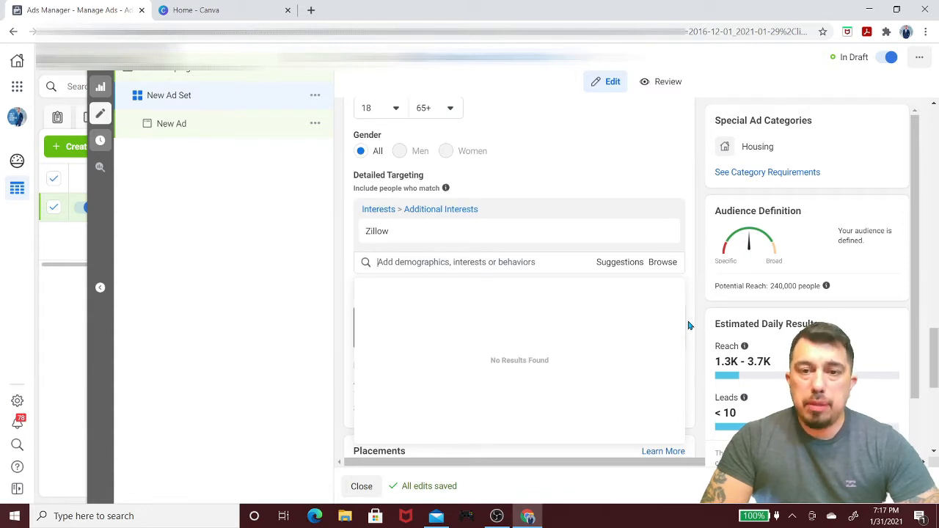
Step: Add the suggested interests Trulia, Homes.com and First-time buyer to the audience's detailed targeting
{"action": "left_click", "coordinate": [620, 262]}
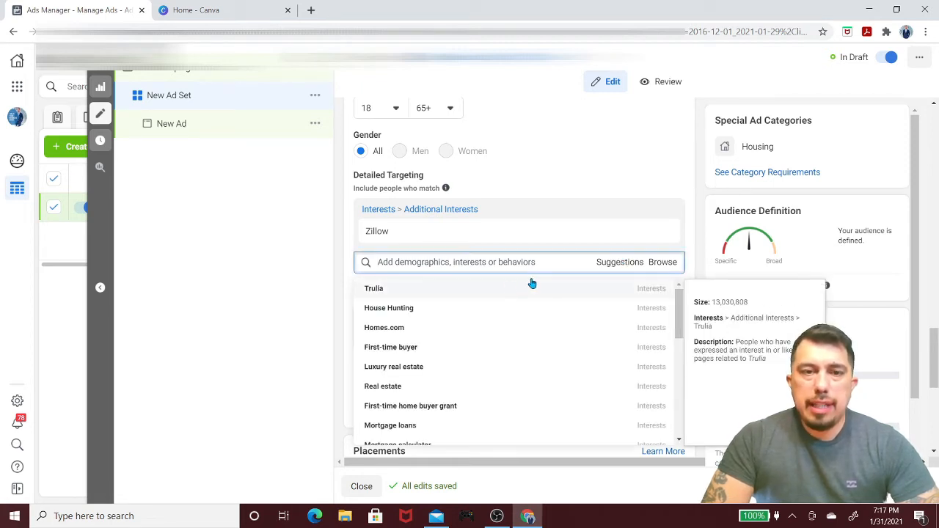
{"action": "left_click", "coordinate": [460, 296]}
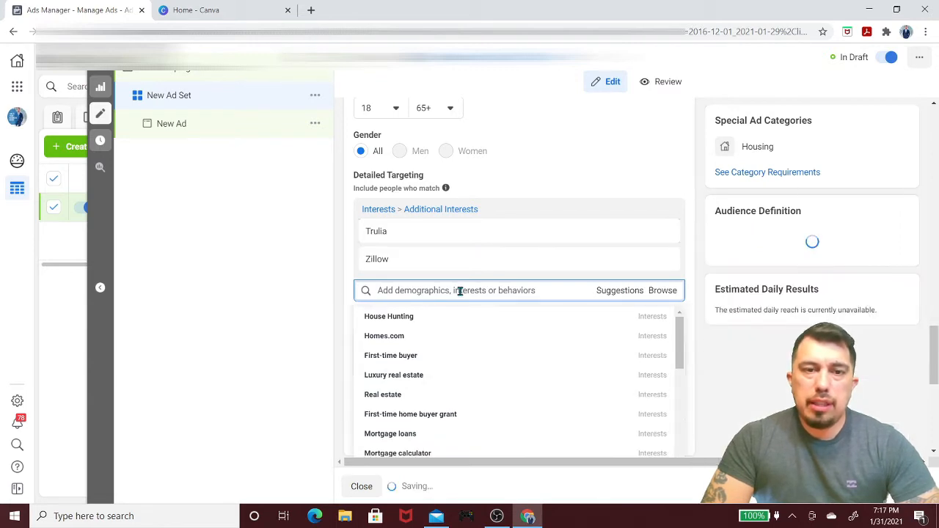
{"action": "left_click", "coordinate": [418, 336]}
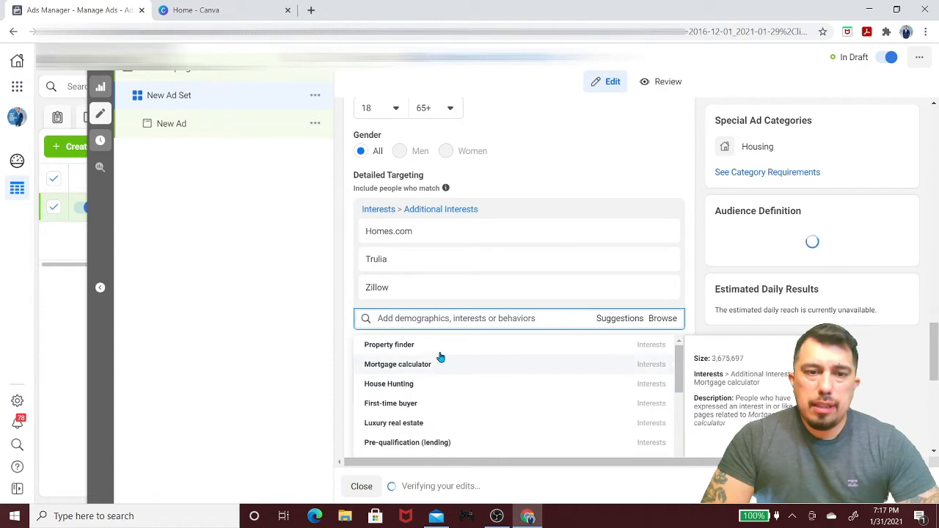
{"action": "left_click", "coordinate": [423, 404]}
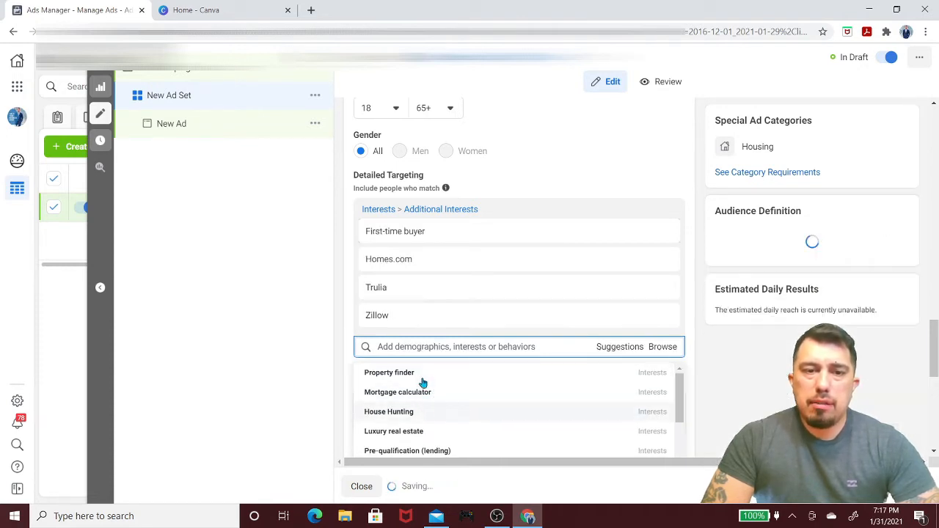
{"action": "scroll", "coordinate": [425, 411], "scroll_direction": "down", "scroll_amount": 2}
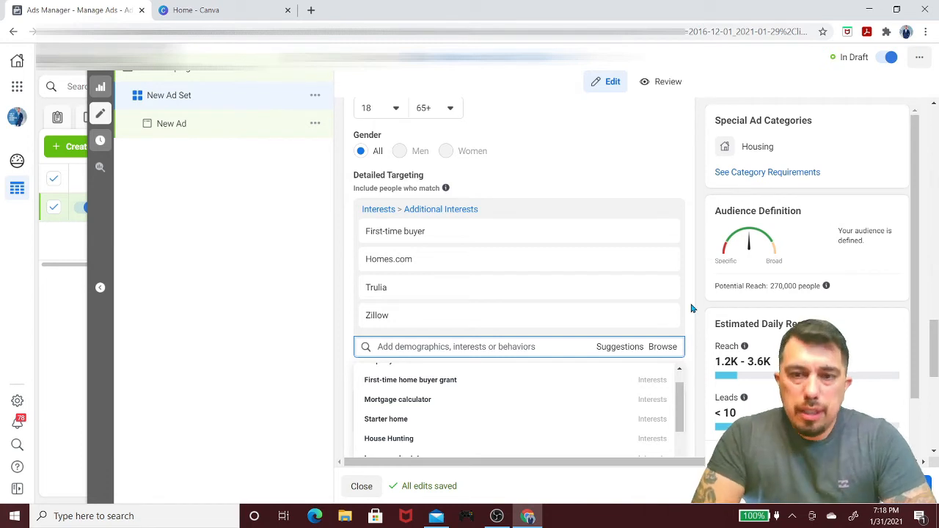
{"action": "left_click", "coordinate": [692, 308]}
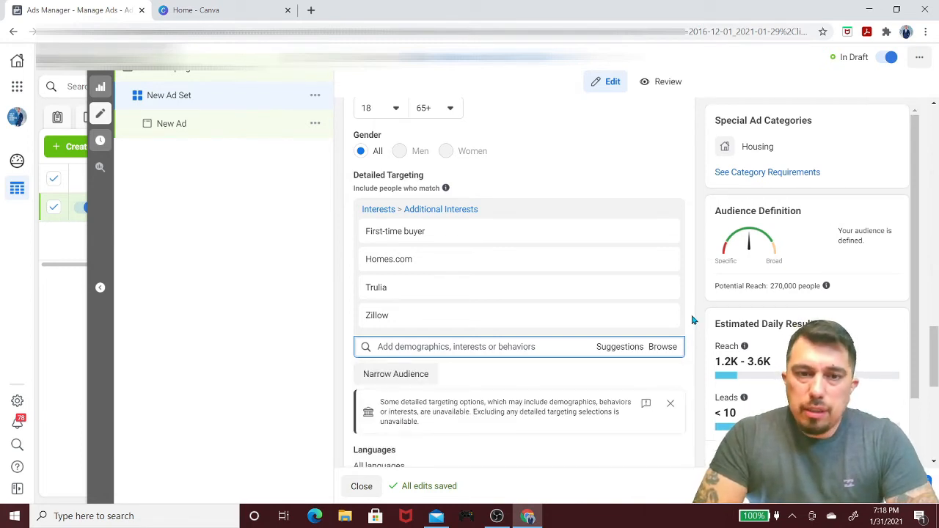
Step: Keep the automatic placements and lead optimization, proceed to the ad's settings, and dismiss the multiple text options recommendation
{"action": "scroll", "coordinate": [693, 320], "scroll_direction": "down", "scroll_amount": 2}
{"action": "scroll", "coordinate": [693, 320], "scroll_direction": "down", "scroll_amount": 6}
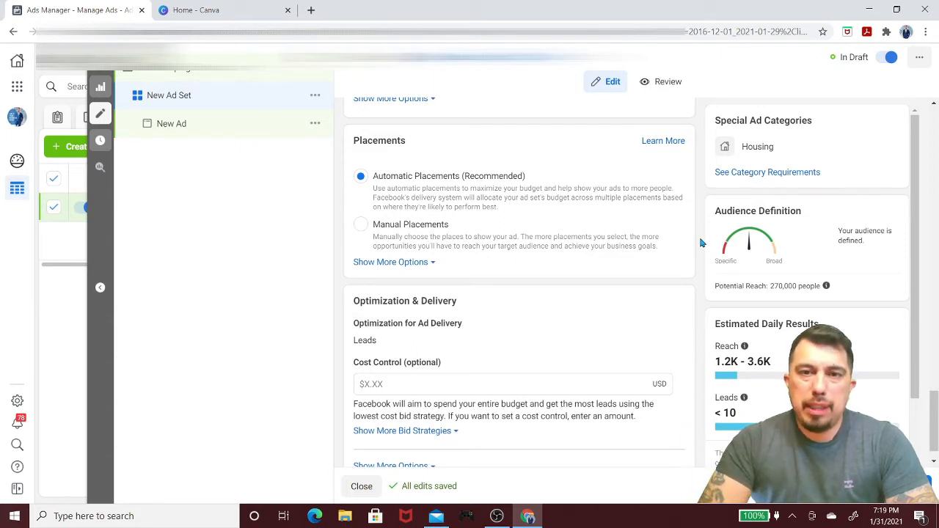
{"action": "scroll", "coordinate": [702, 269], "scroll_direction": "down", "scroll_amount": 1}
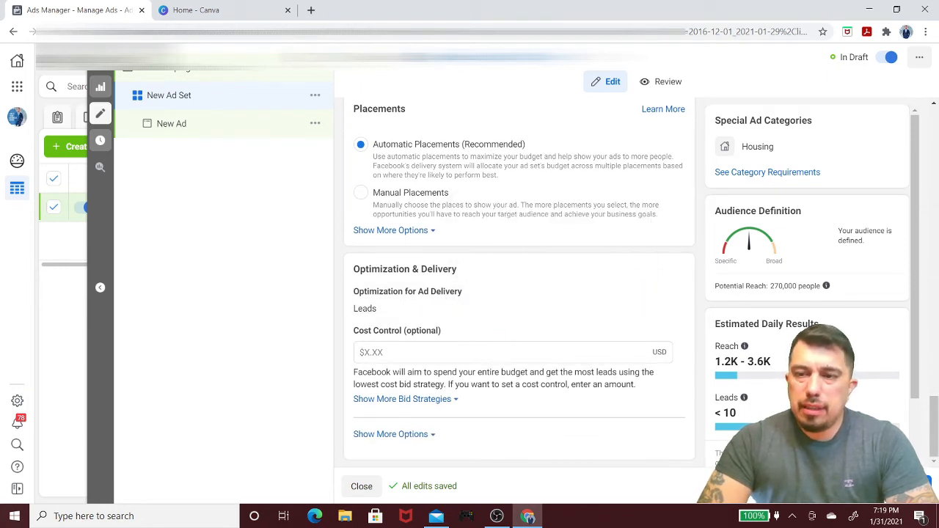
{"action": "left_click", "coordinate": [912, 486]}
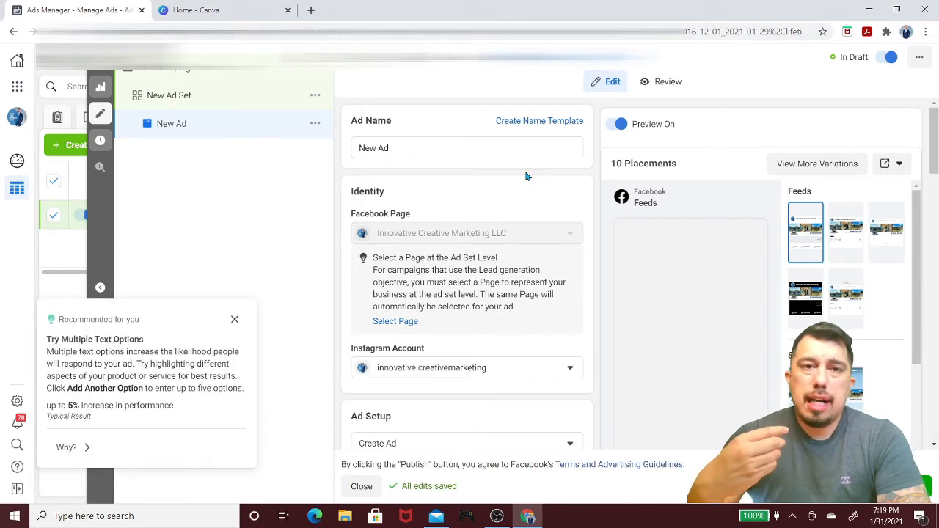
{"action": "left_click", "coordinate": [234, 320]}
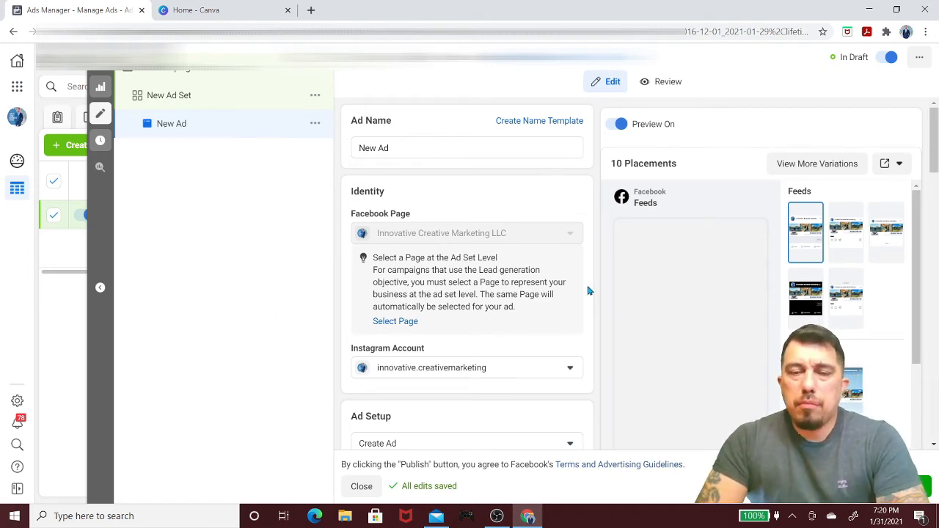
Step: Remove the preloaded media from the ad creative, keeping the Single Image or Video format
{"action": "scroll", "coordinate": [588, 291], "scroll_direction": "down", "scroll_amount": 1}
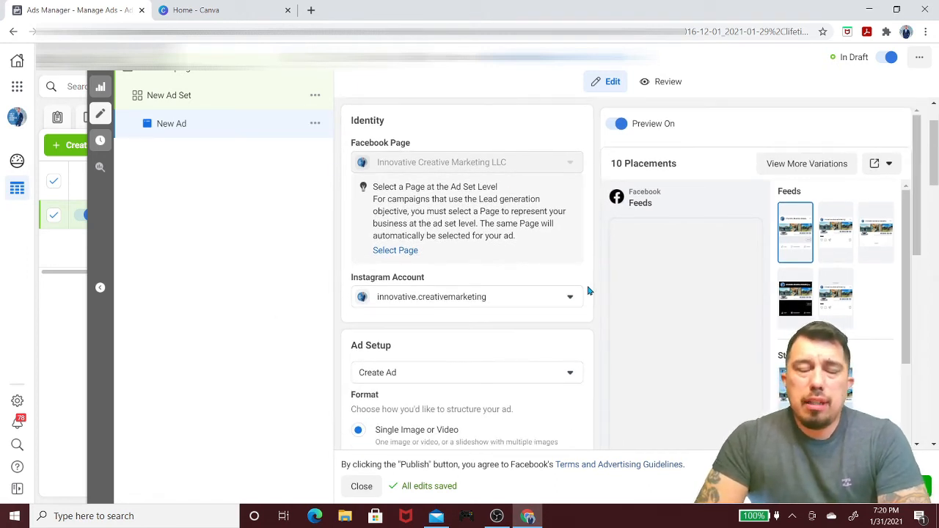
{"action": "scroll", "coordinate": [588, 291], "scroll_direction": "down", "scroll_amount": 1}
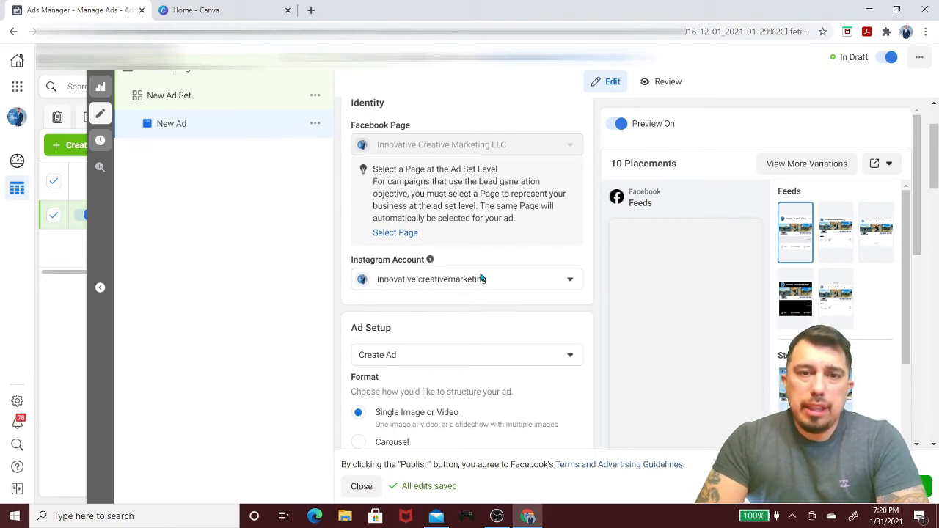
{"action": "scroll", "coordinate": [598, 303], "scroll_direction": "down", "scroll_amount": 2}
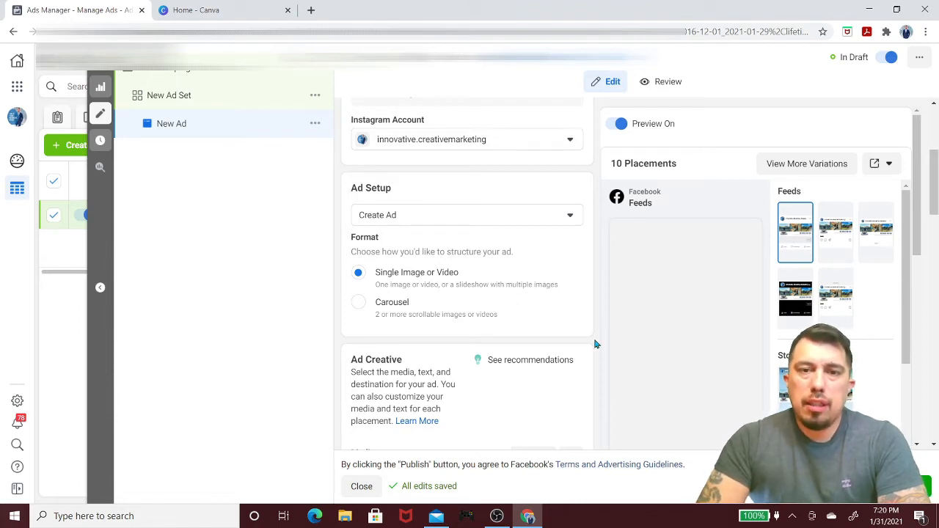
{"action": "scroll", "coordinate": [595, 337], "scroll_direction": "down", "scroll_amount": 3}
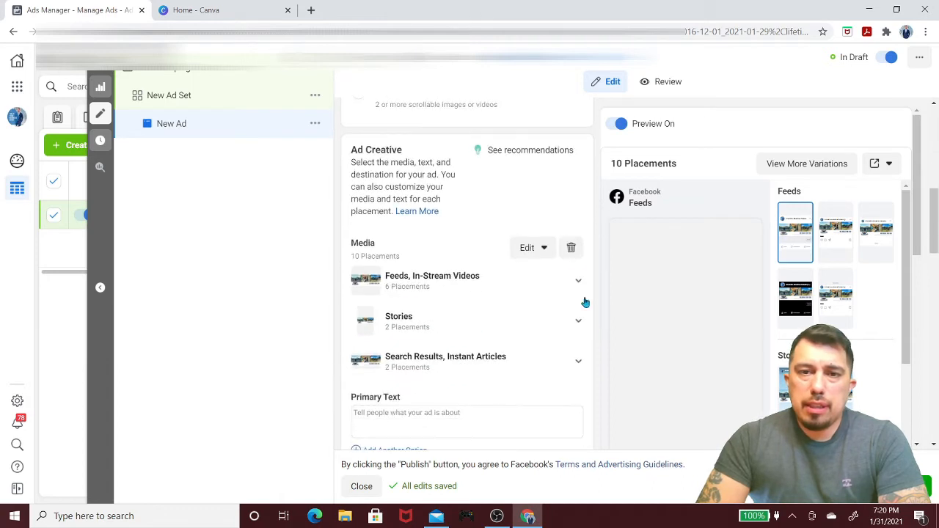
{"action": "left_click", "coordinate": [571, 248]}
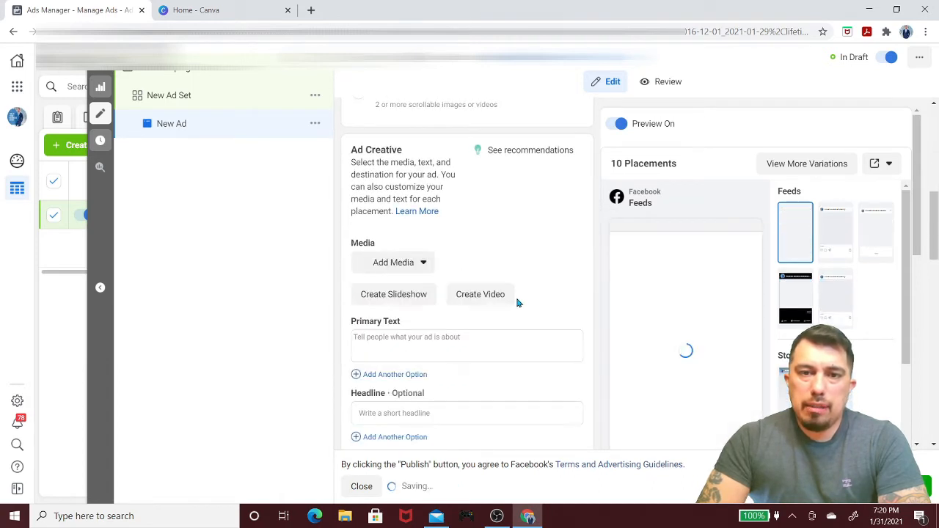
{"action": "left_click", "coordinate": [428, 263]}
{"action": "left_click", "coordinate": [387, 297]}
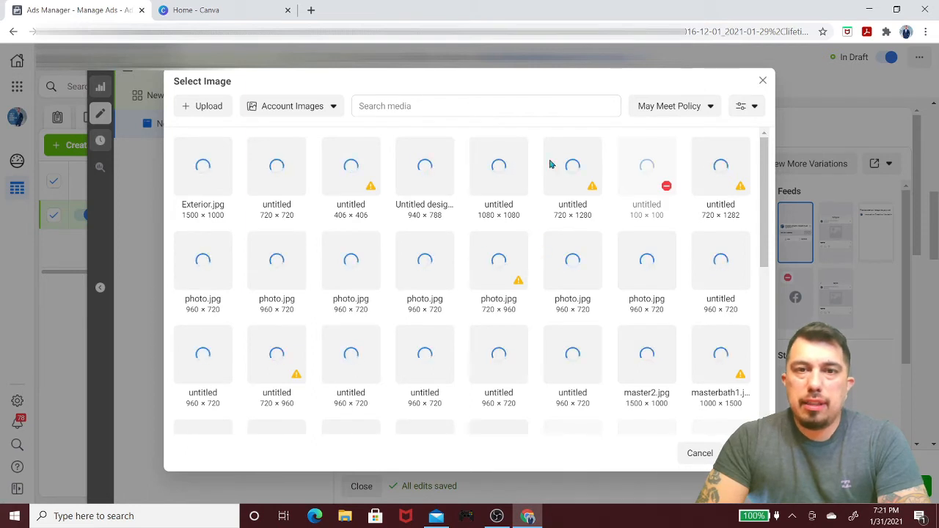
{"action": "left_click", "coordinate": [763, 81]}
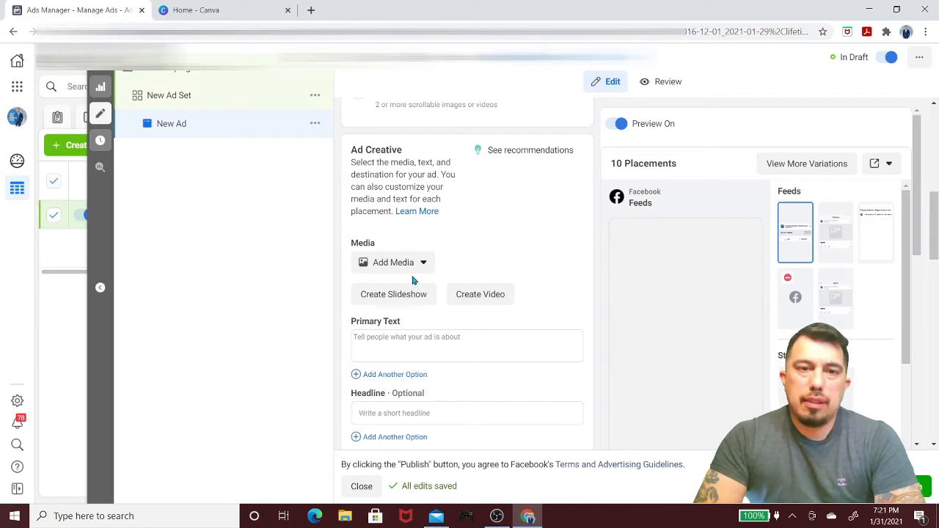
Step: Add the 960 × 720 house exterior image photo.jpg from the account images to all placements, without cropping
{"action": "left_click", "coordinate": [416, 264]}
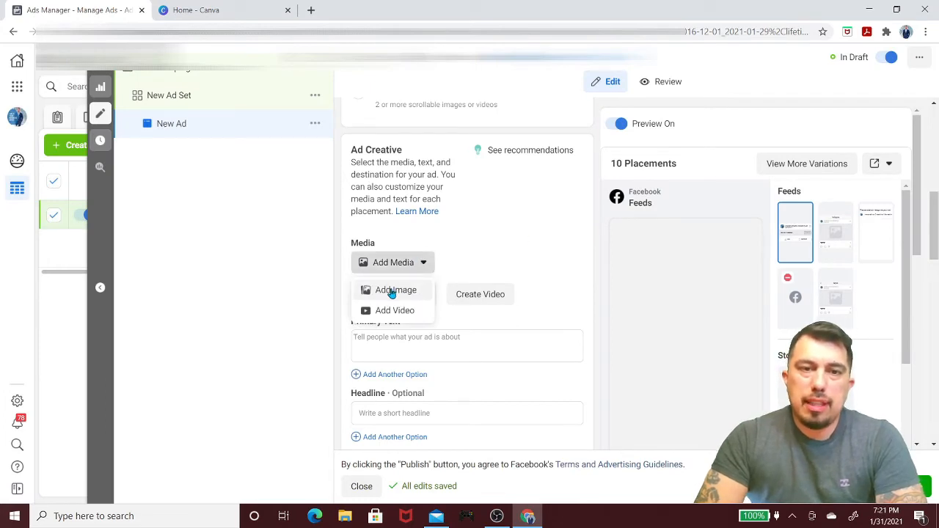
{"action": "left_click", "coordinate": [394, 291]}
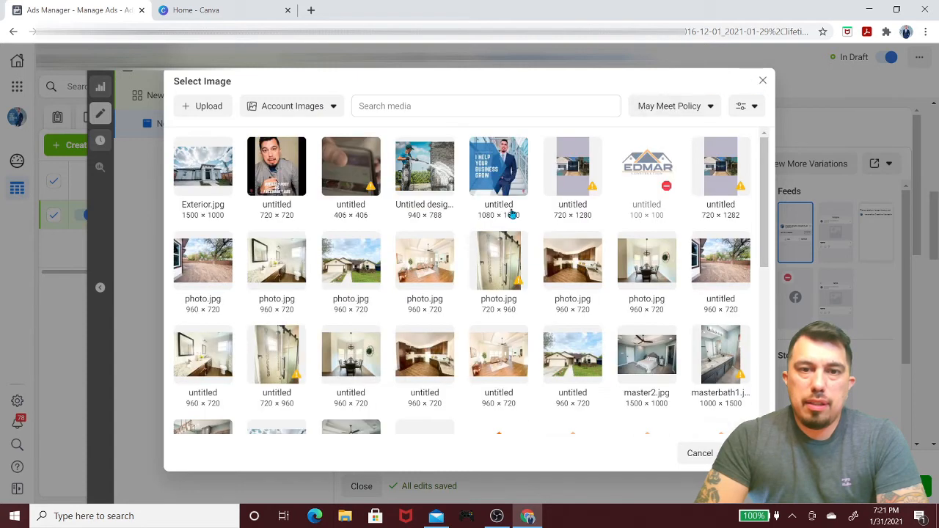
{"action": "left_click", "coordinate": [351, 265]}
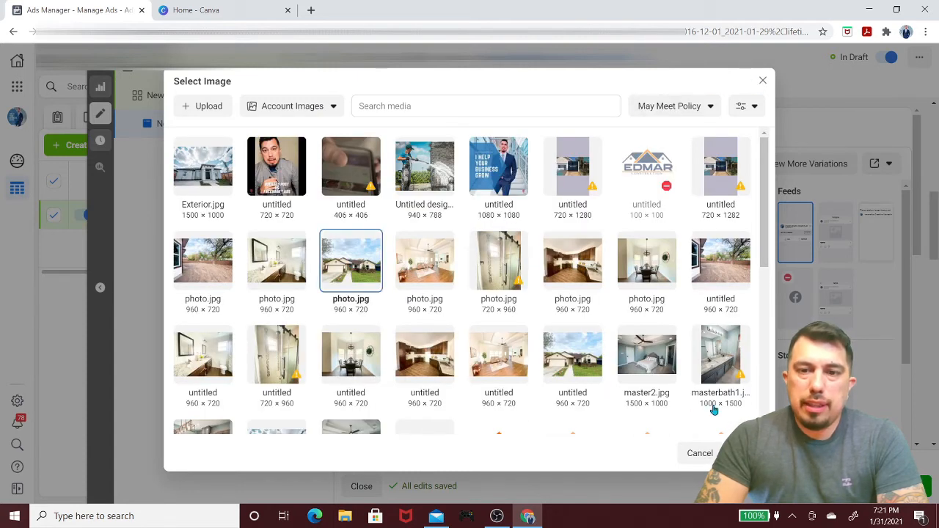
{"action": "left_click", "coordinate": [745, 454]}
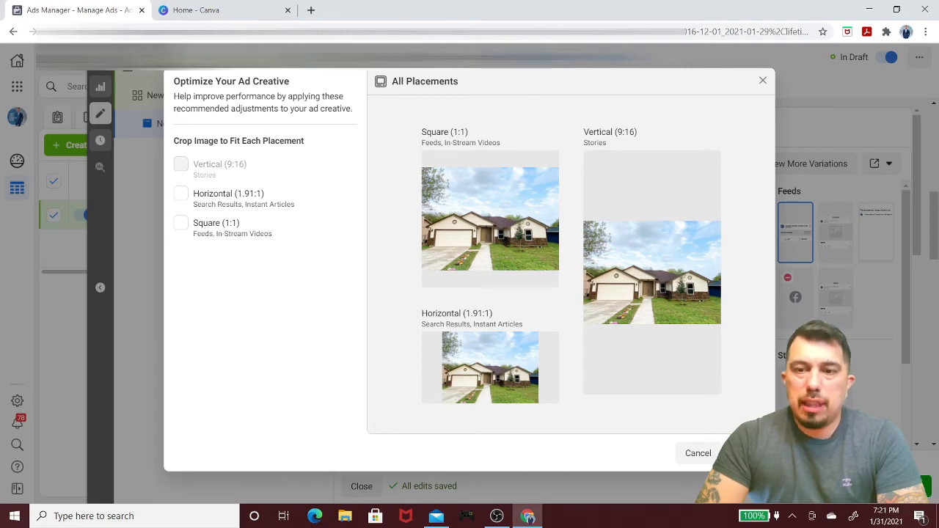
{"action": "left_click", "coordinate": [745, 453]}
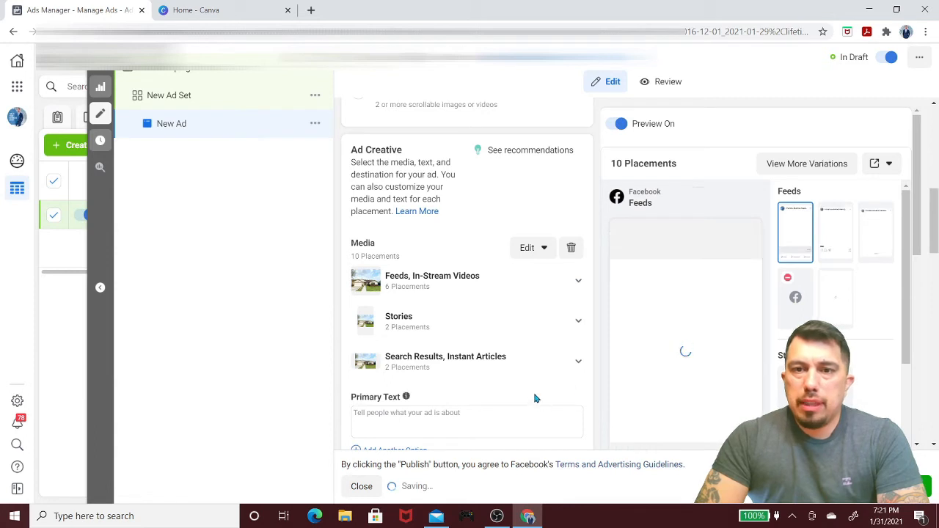
Step: Enter "test message" as the ad's primary text
{"action": "scroll", "coordinate": [535, 394], "scroll_direction": "down", "scroll_amount": 2}
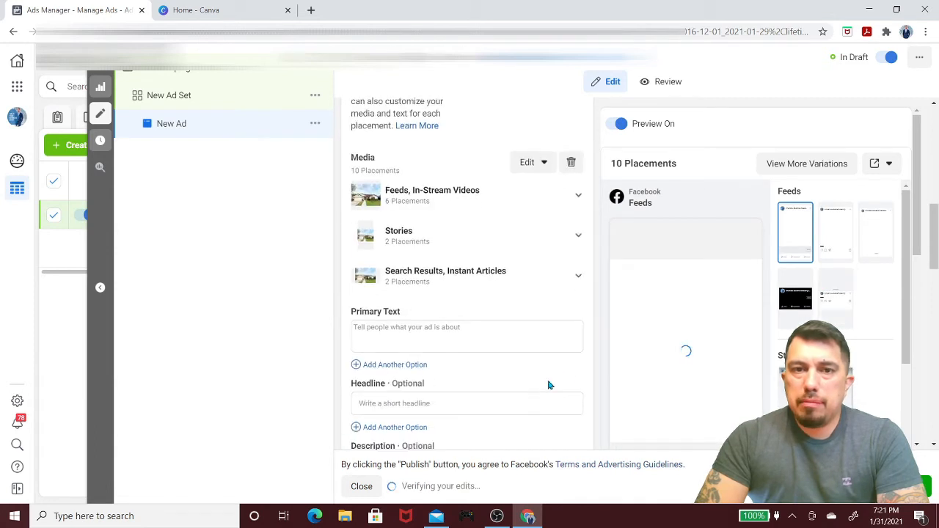
{"action": "left_click", "coordinate": [450, 333]}
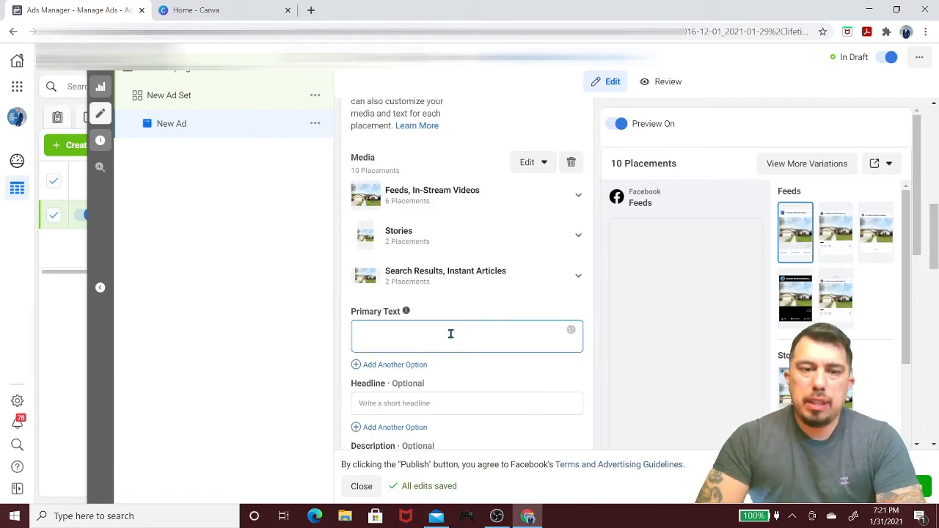
{"action": "type", "text": "Test message"}
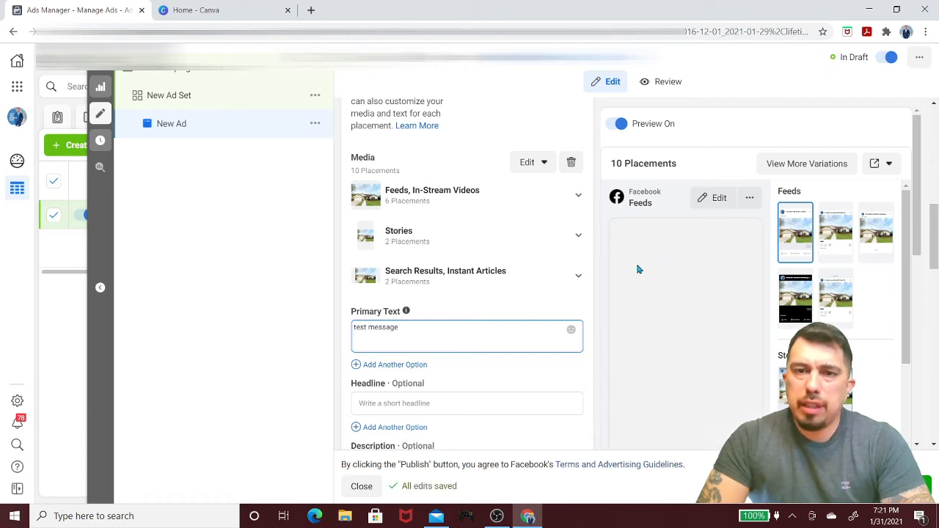
Step: Preview the ad in the Facebook News Feed, Instagram Feed and Facebook Marketplace placements
{"action": "scroll", "coordinate": [509, 348], "scroll_direction": "down", "scroll_amount": 2}
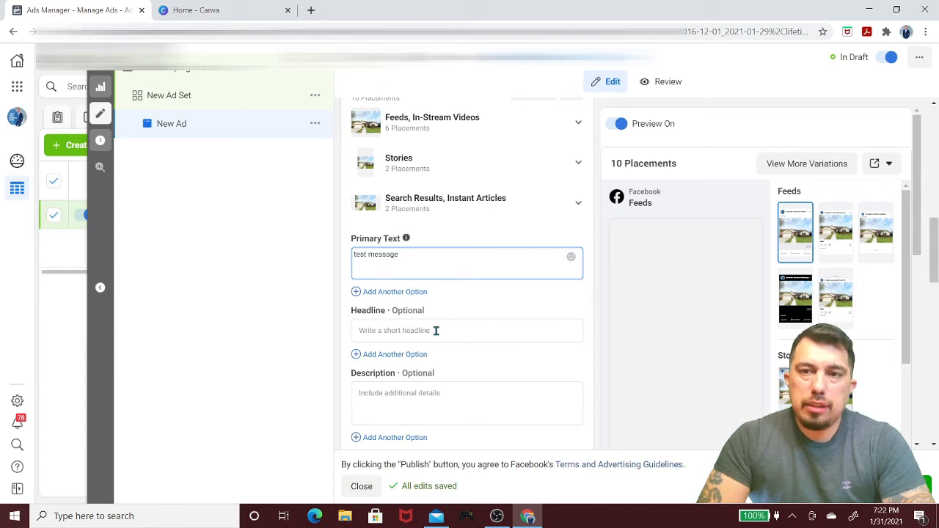
{"action": "left_click", "coordinate": [436, 331]}
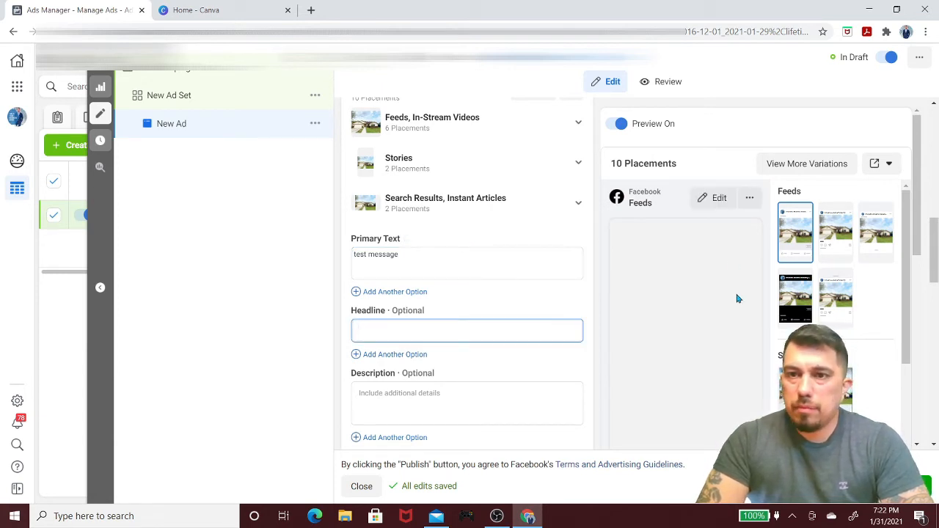
{"action": "scroll", "coordinate": [736, 298], "scroll_direction": "down", "scroll_amount": 3}
{"action": "scroll", "coordinate": [737, 298], "scroll_direction": "up", "scroll_amount": 3}
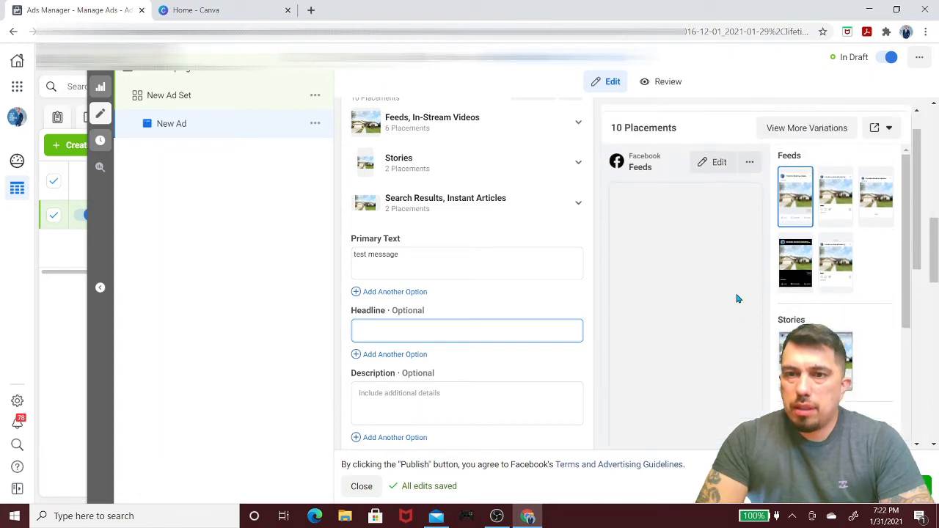
{"action": "scroll", "coordinate": [689, 264], "scroll_direction": "up", "scroll_amount": 1}
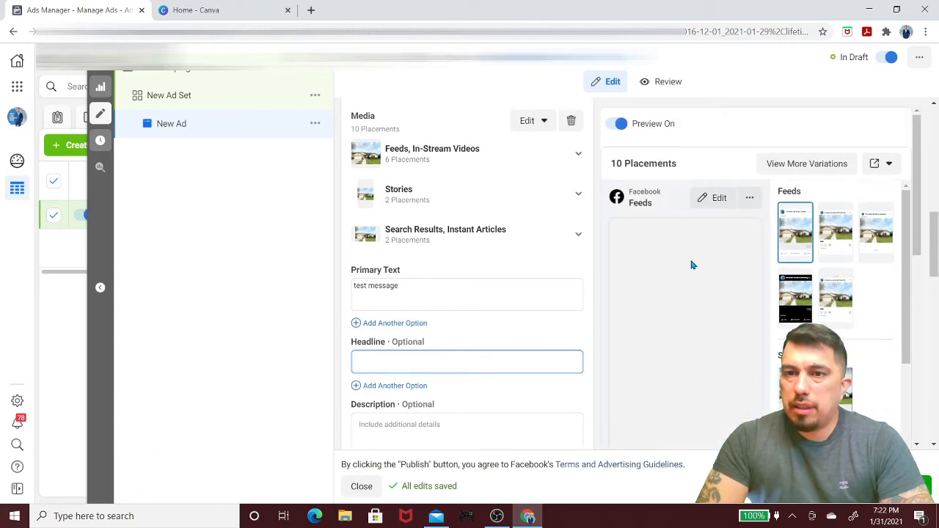
{"action": "left_click", "coordinate": [835, 206]}
{"action": "left_click", "coordinate": [801, 210]}
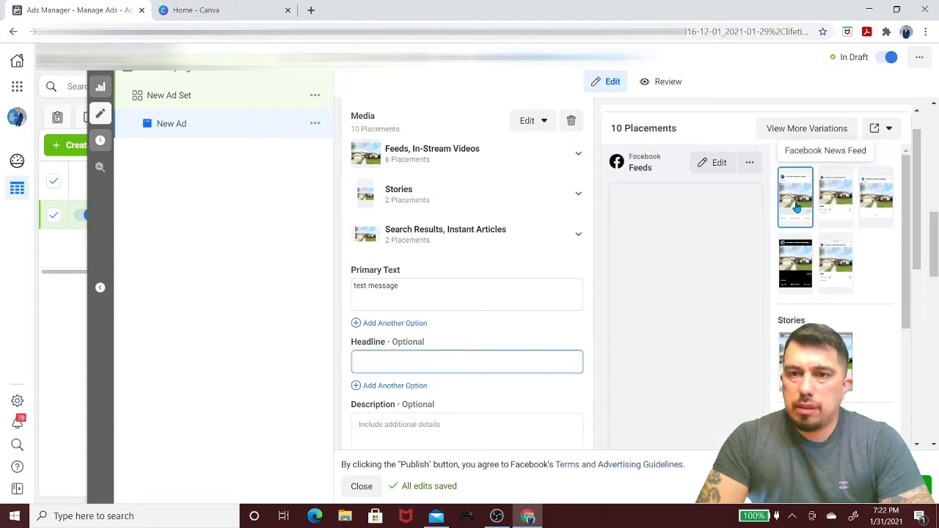
{"action": "left_click", "coordinate": [839, 201]}
{"action": "left_click", "coordinate": [561, 360]}
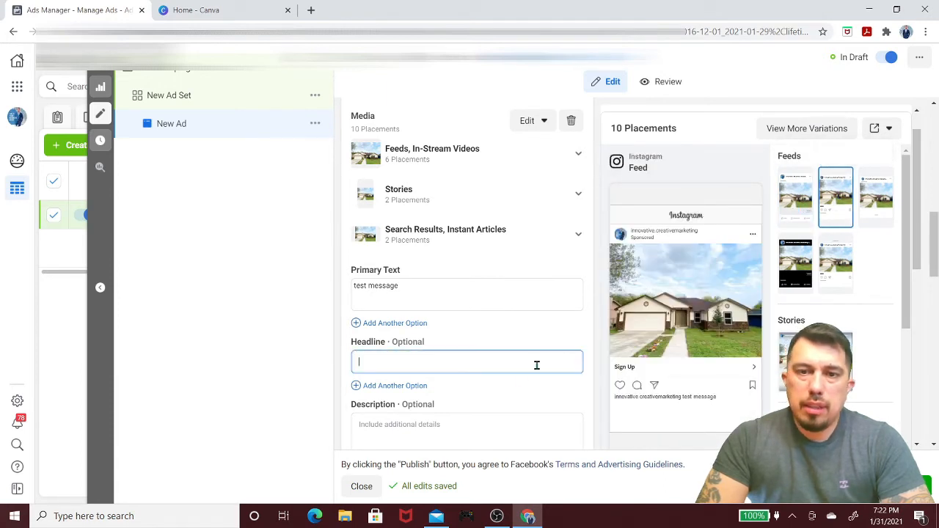
{"action": "left_click", "coordinate": [876, 197]}
Step: Enter "She's Such A Beauty" as the ad's headline
{"action": "left_click", "coordinate": [388, 362]}
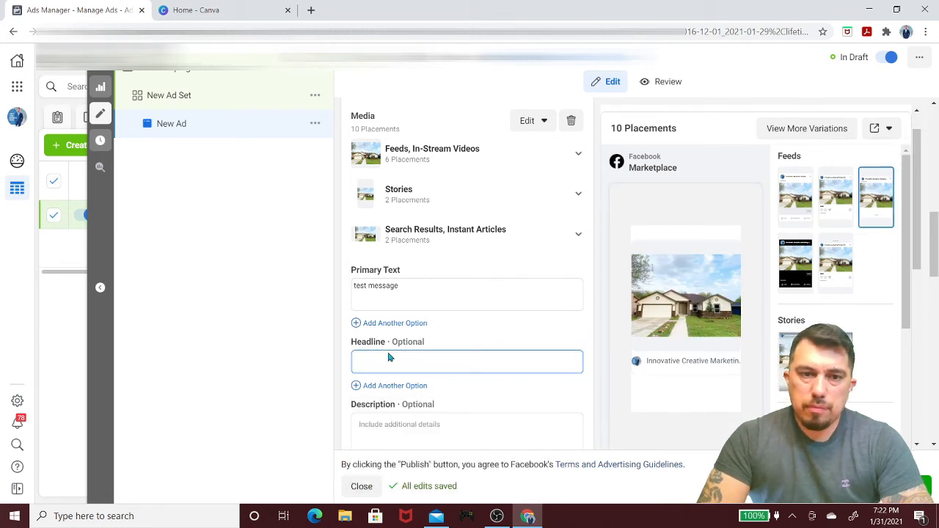
{"action": "type", "text": "S"}
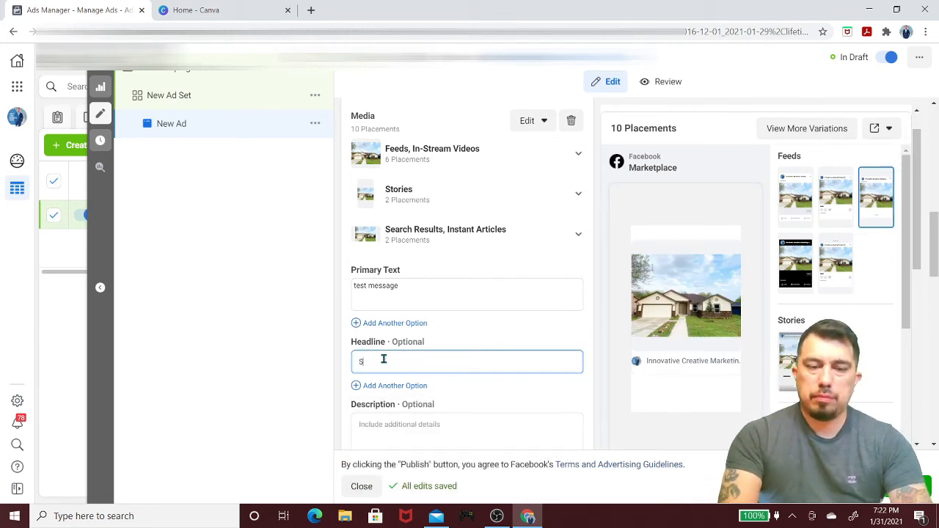
{"action": "type", "text": "he"}
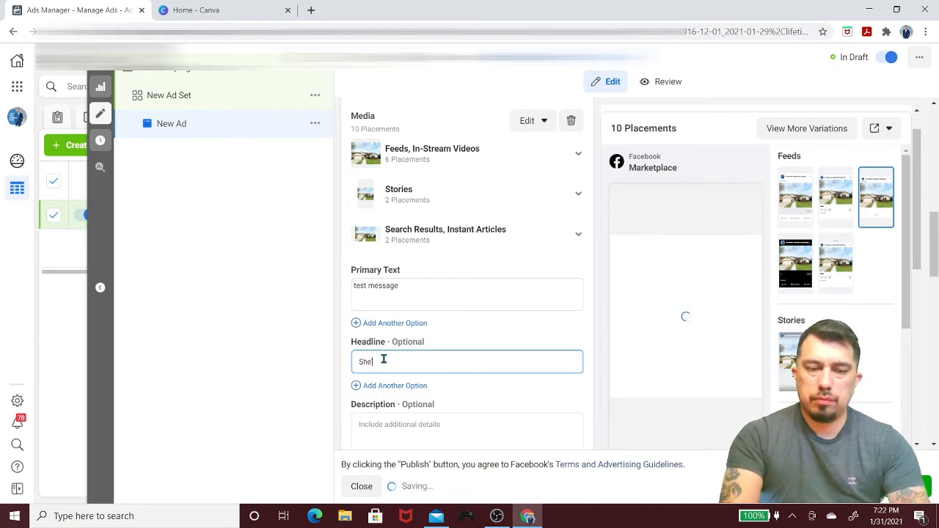
{"action": "type", "text": "'s Such A "}
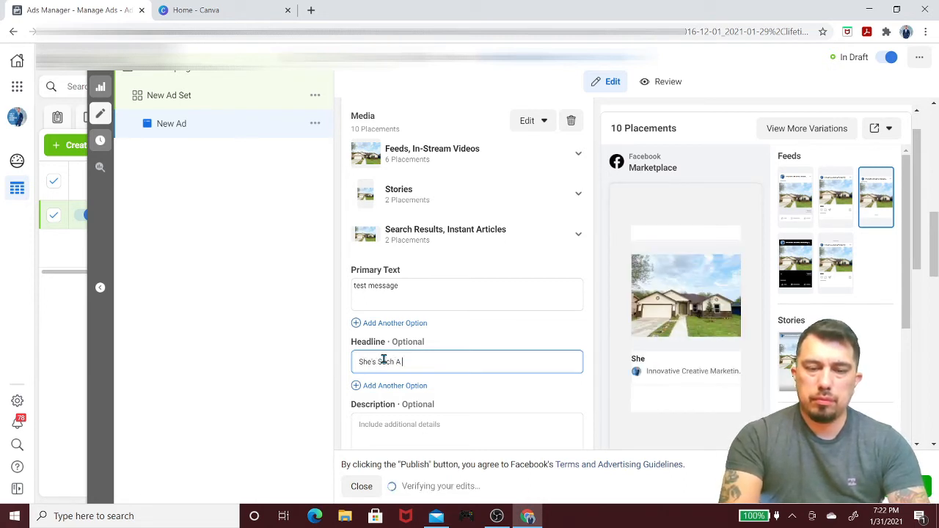
{"action": "type", "text": "Beauty"}
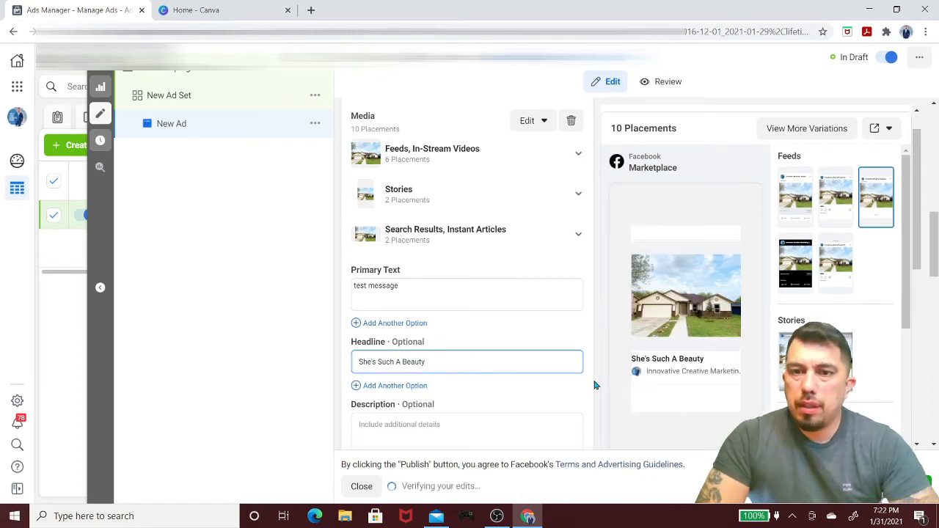
Step: Preview the ad with its headline in the Facebook News Feed, Facebook Marketplace and Facebook Video Feeds placements
{"action": "left_click", "coordinate": [794, 196]}
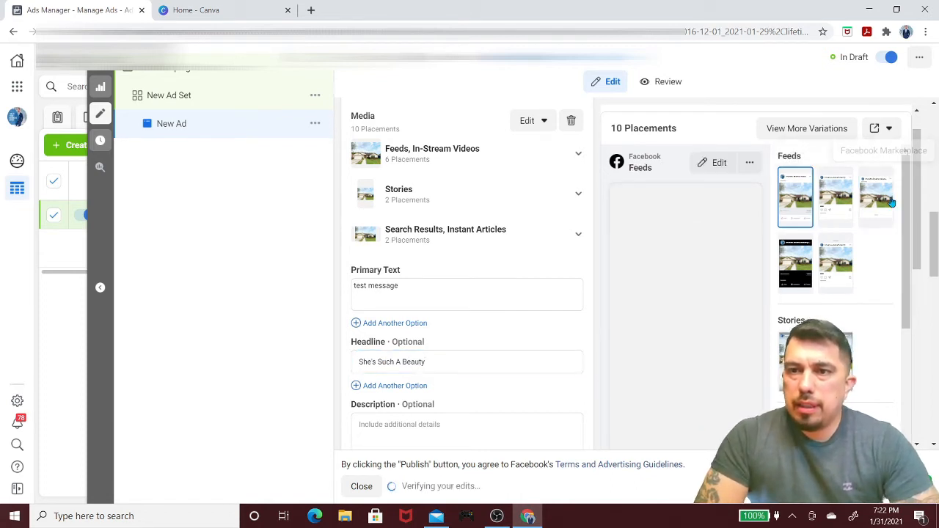
{"action": "left_click", "coordinate": [806, 205]}
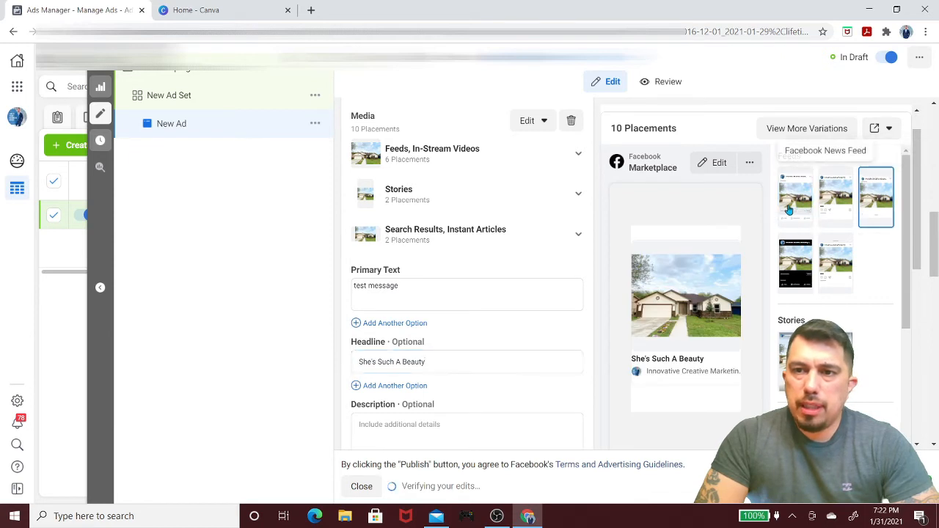
{"action": "left_click", "coordinate": [874, 206]}
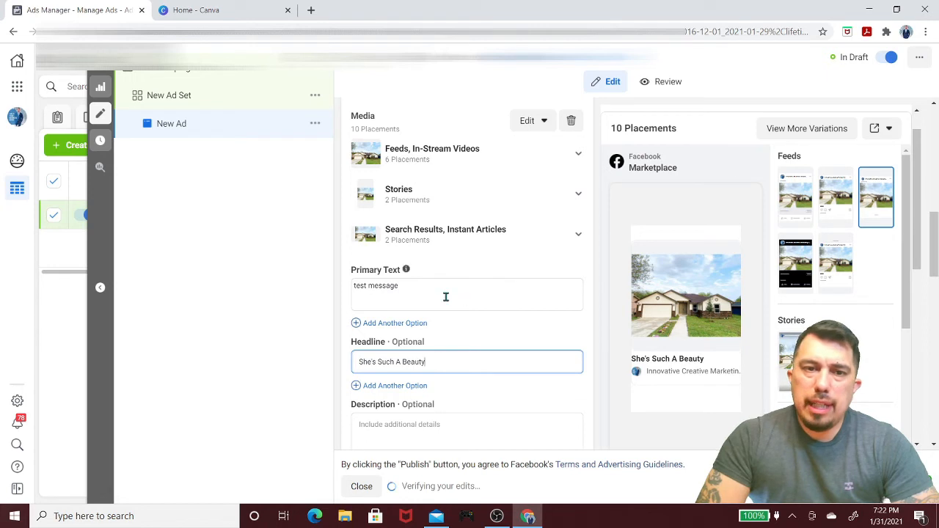
{"action": "left_click", "coordinate": [420, 293]}
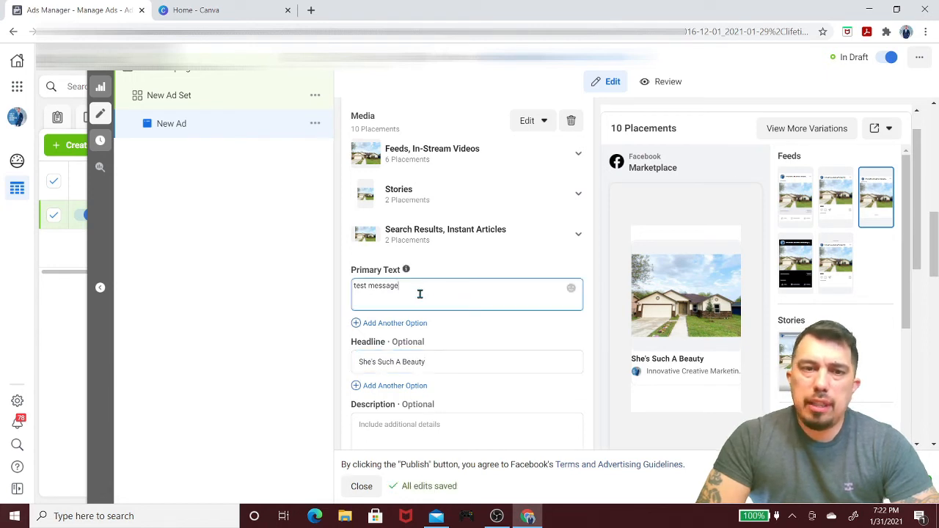
{"action": "left_click", "coordinate": [788, 202]}
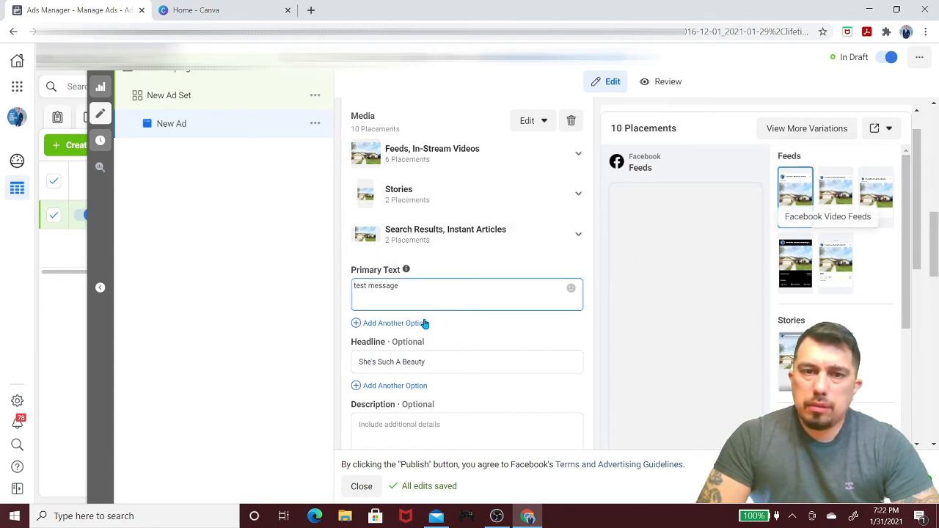
{"action": "left_click", "coordinate": [798, 253]}
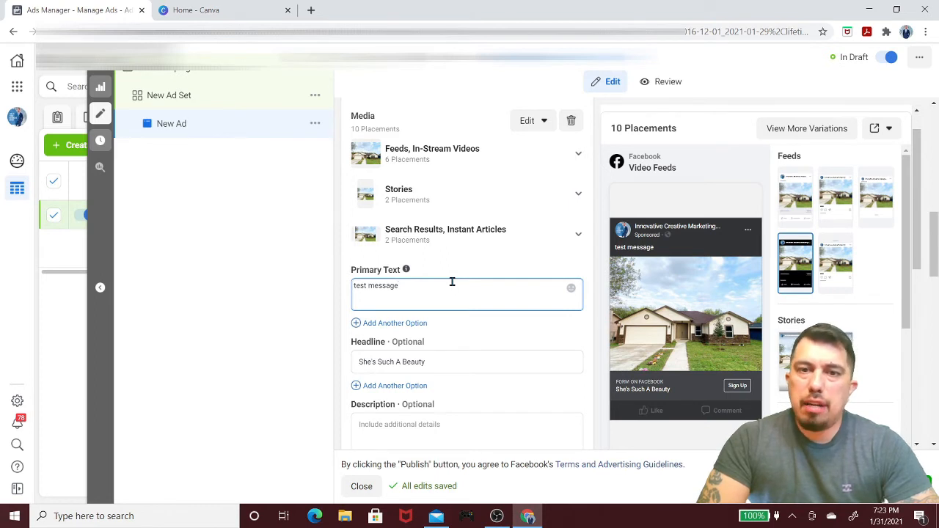
Step: Change the ad's call to action to Learn More
{"action": "scroll", "coordinate": [496, 336], "scroll_direction": "down", "scroll_amount": 2}
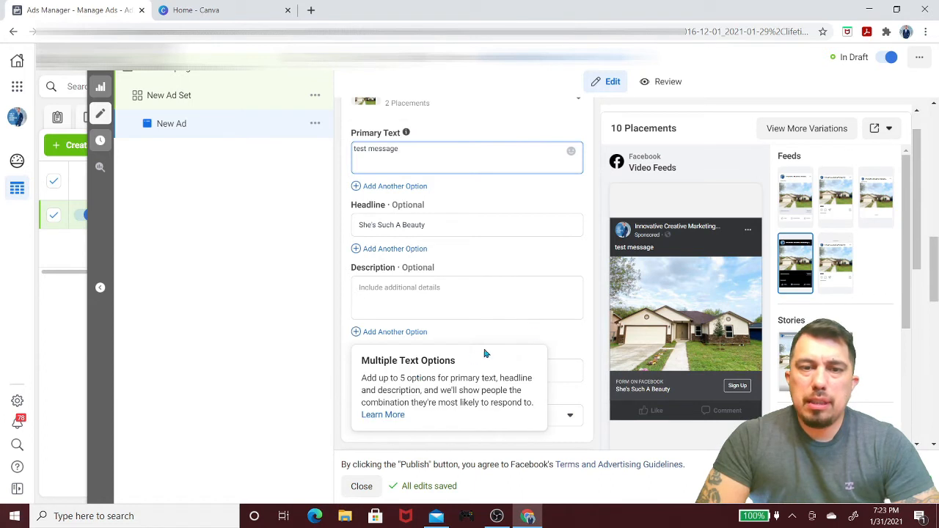
{"action": "scroll", "coordinate": [565, 345], "scroll_direction": "down", "scroll_amount": 1}
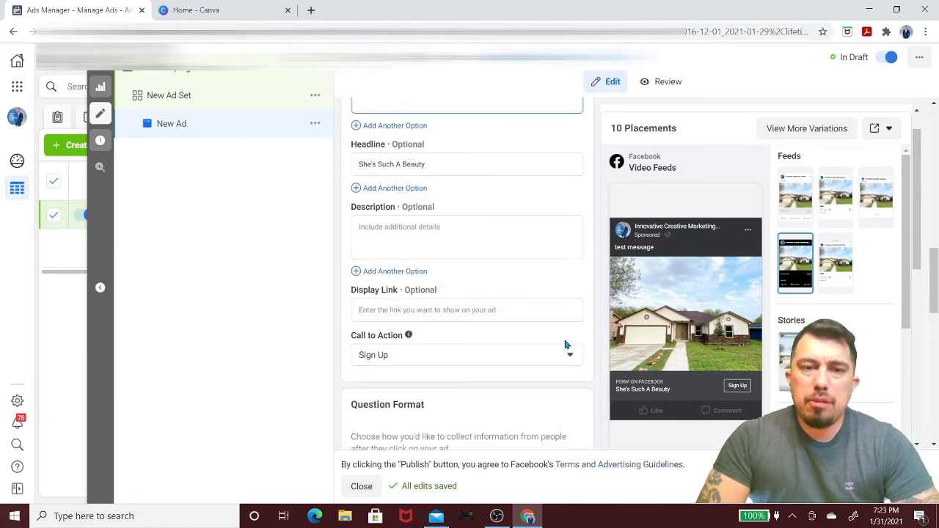
{"action": "left_click", "coordinate": [505, 350]}
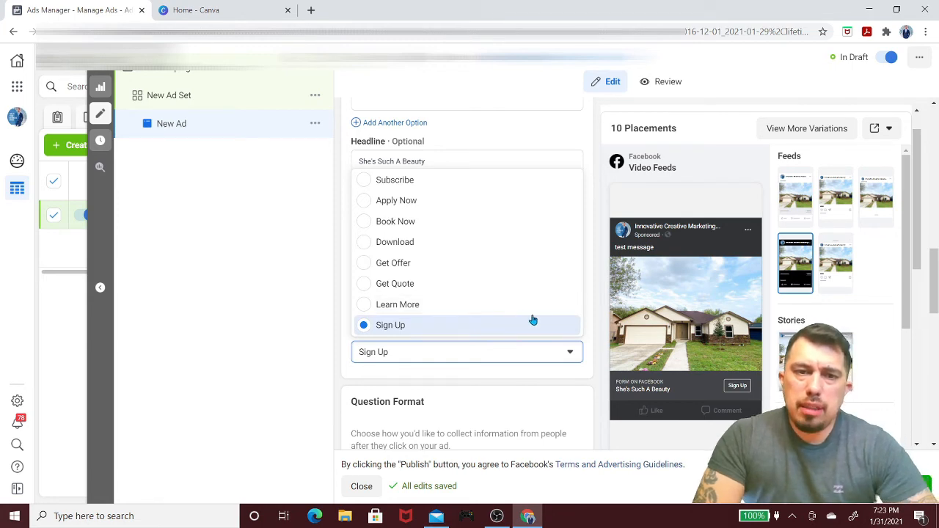
{"action": "left_click", "coordinate": [462, 306]}
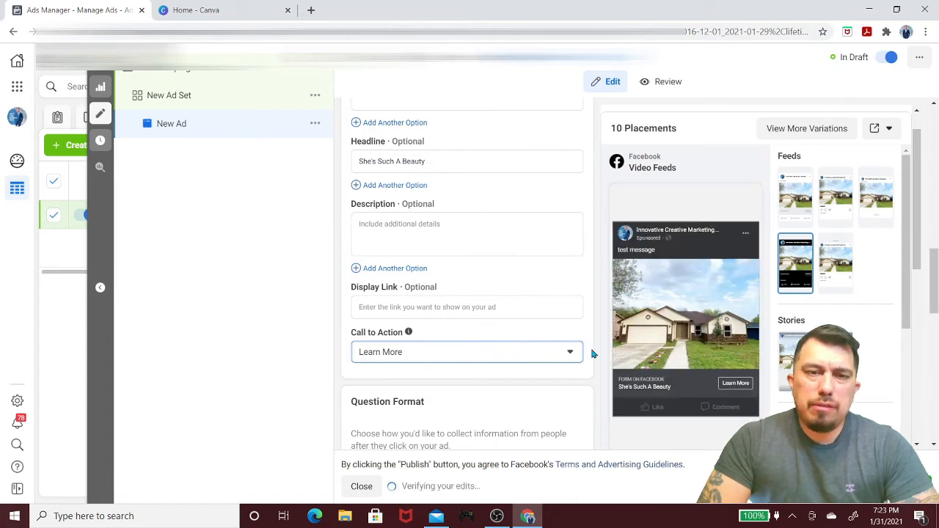
Step: Create a new instant form for the ad and set its intro greeting headline to "Lets Schedule A Tour"
{"action": "scroll", "coordinate": [593, 354], "scroll_direction": "down", "scroll_amount": 1}
{"action": "scroll", "coordinate": [593, 355], "scroll_direction": "down", "scroll_amount": 3}
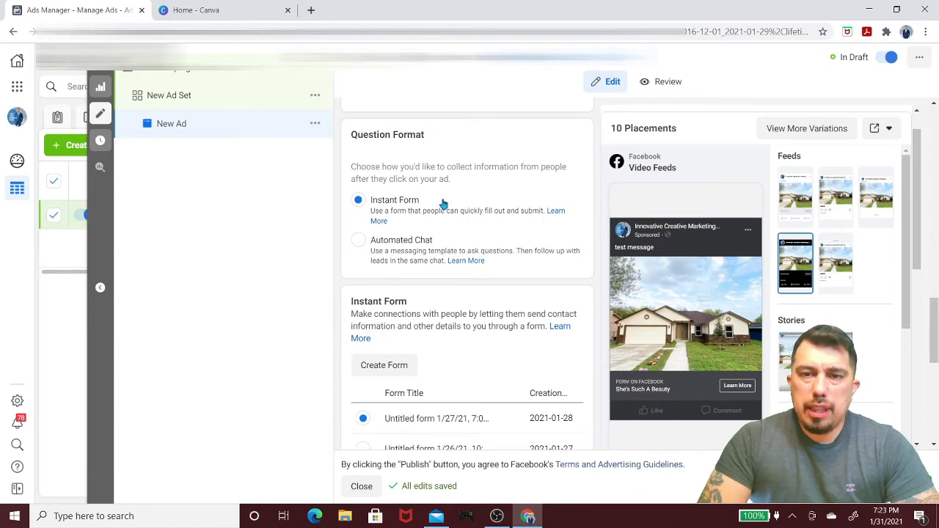
{"action": "left_click", "coordinate": [379, 366]}
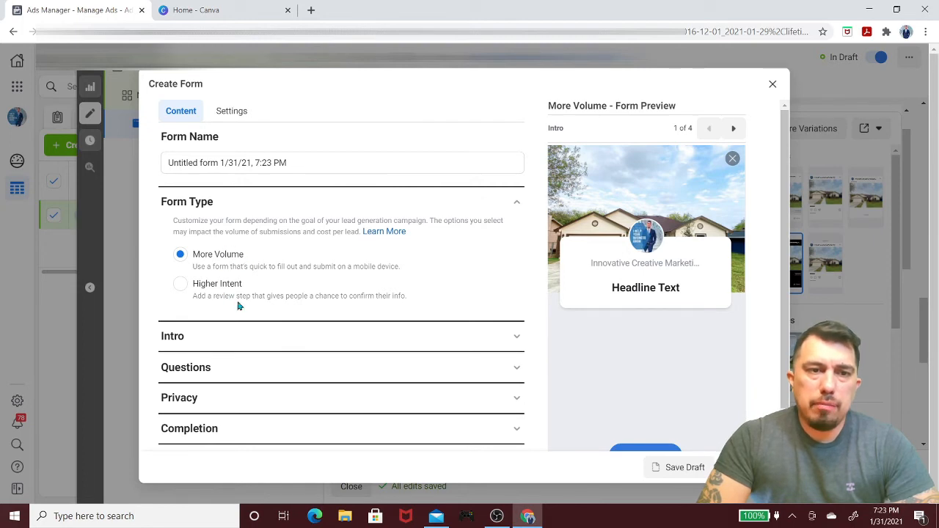
{"action": "left_click", "coordinate": [494, 341]}
{"action": "scroll", "coordinate": [493, 340], "scroll_direction": "down", "scroll_amount": 1}
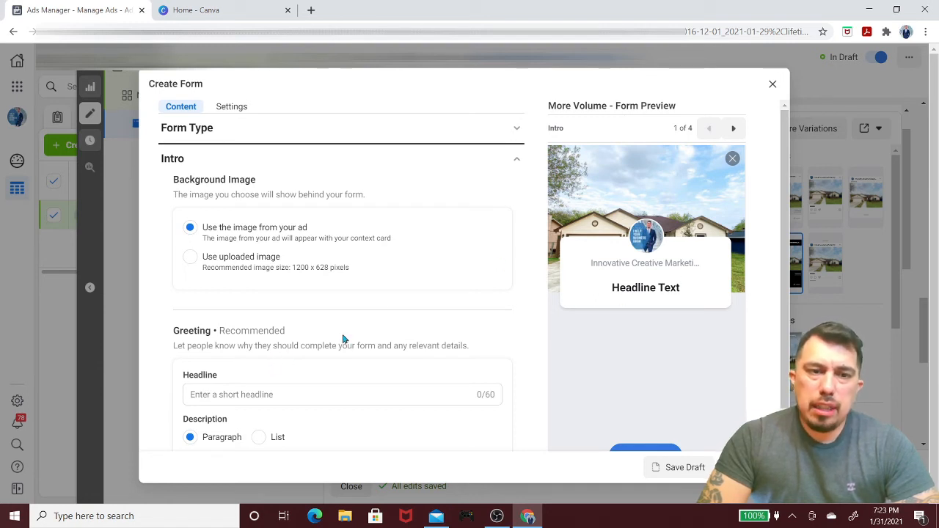
{"action": "left_click", "coordinate": [255, 389]}
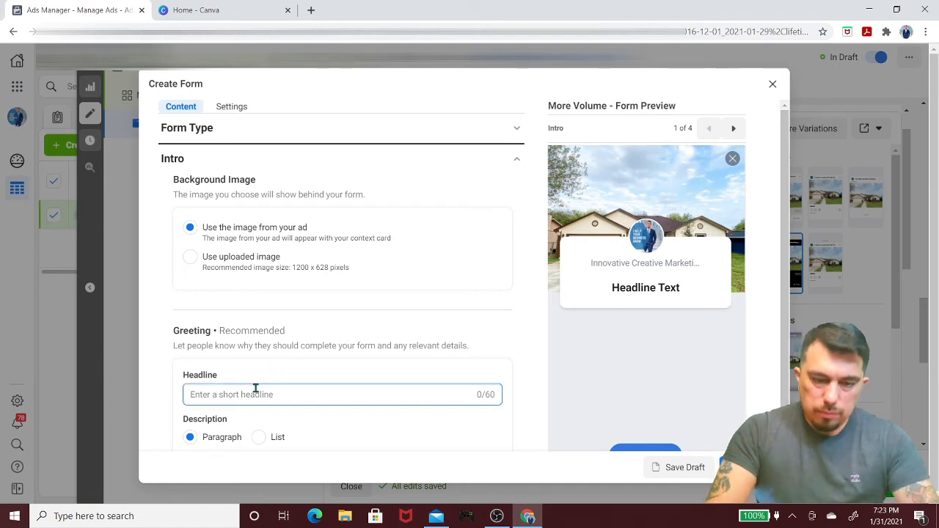
{"action": "type", "text": "Lets Schedule A Tour"}
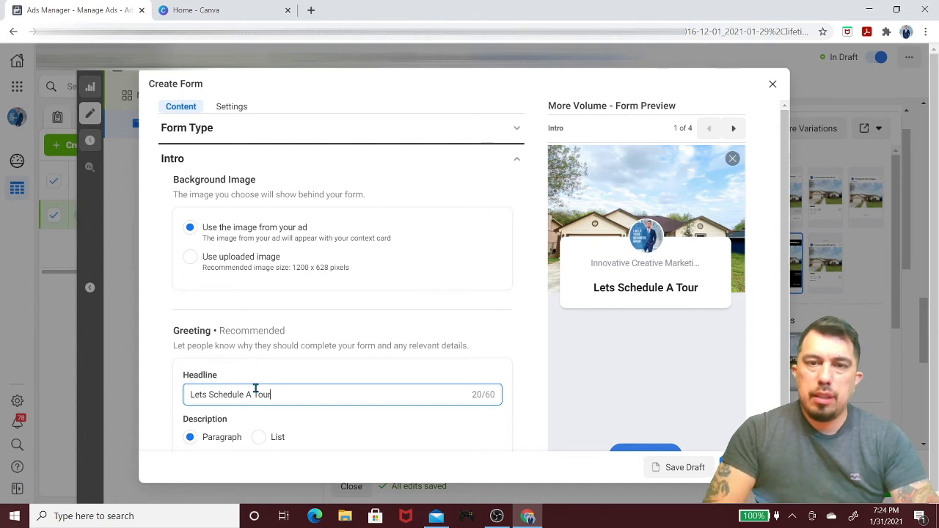
Step: Enter "So we can serve you better we have just a few questions." as the greeting's paragraph description
{"action": "scroll", "coordinate": [351, 376], "scroll_direction": "down", "scroll_amount": 3}
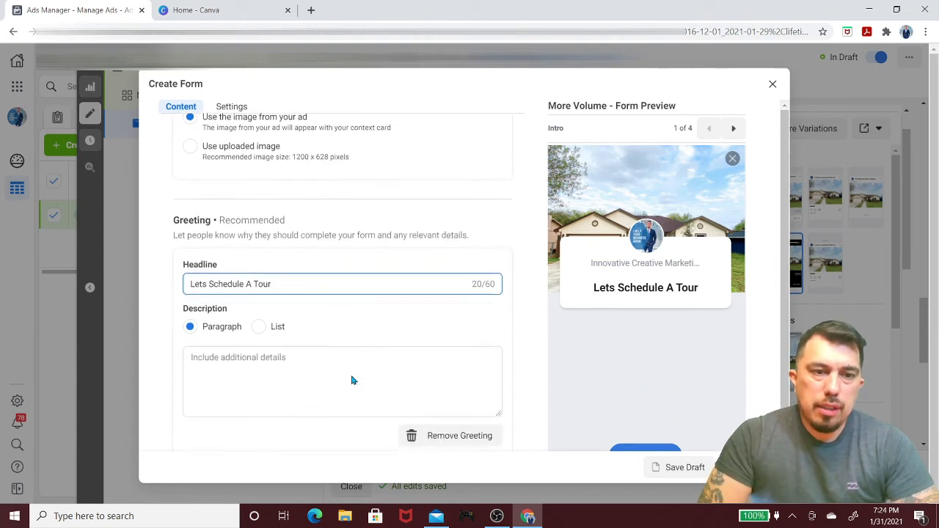
{"action": "left_click", "coordinate": [241, 298]}
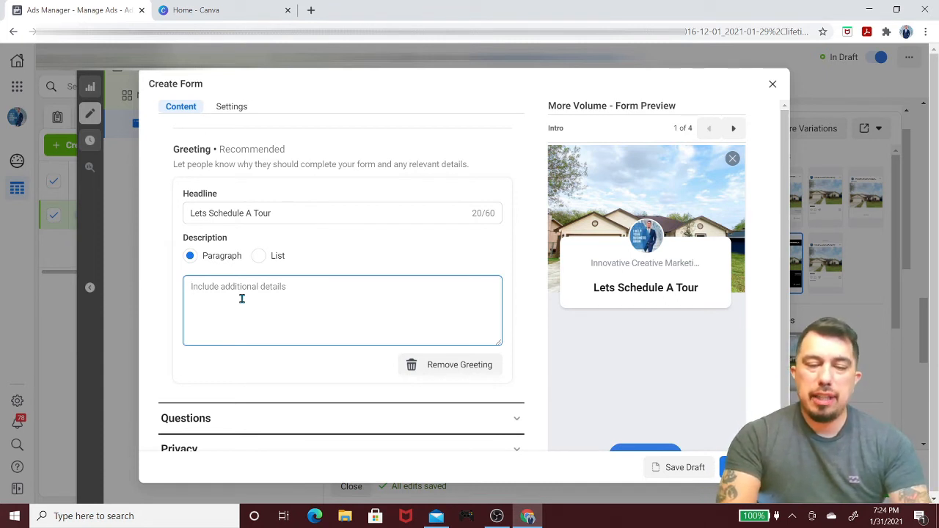
{"action": "type", "text": "Ju"}
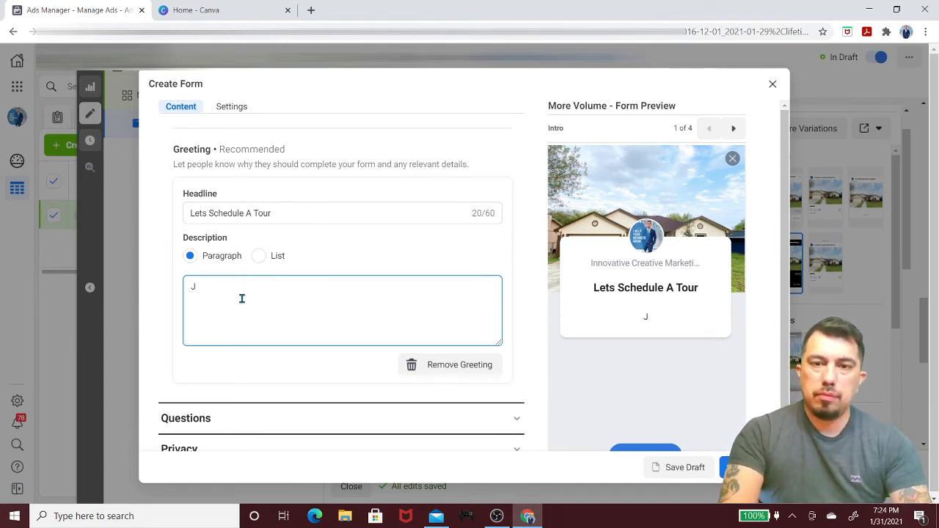
{"action": "key", "text": "BackSpace"}
{"action": "type", "text": "S"}
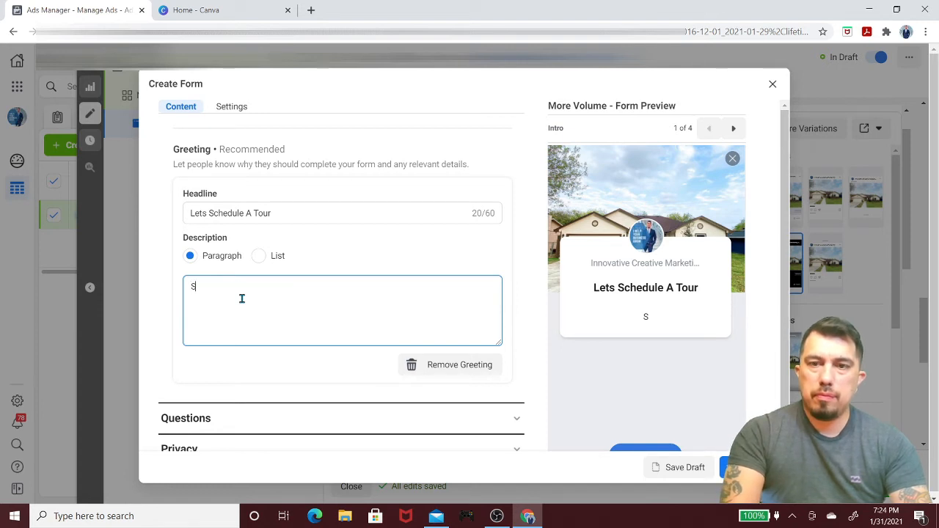
{"action": "type", "text": "o we can ser"}
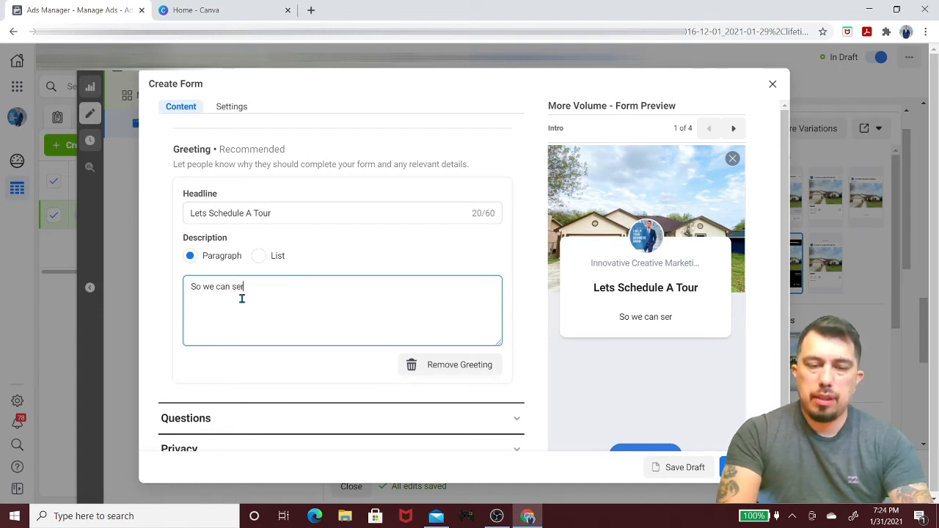
{"action": "type", "text": "ve you better w"}
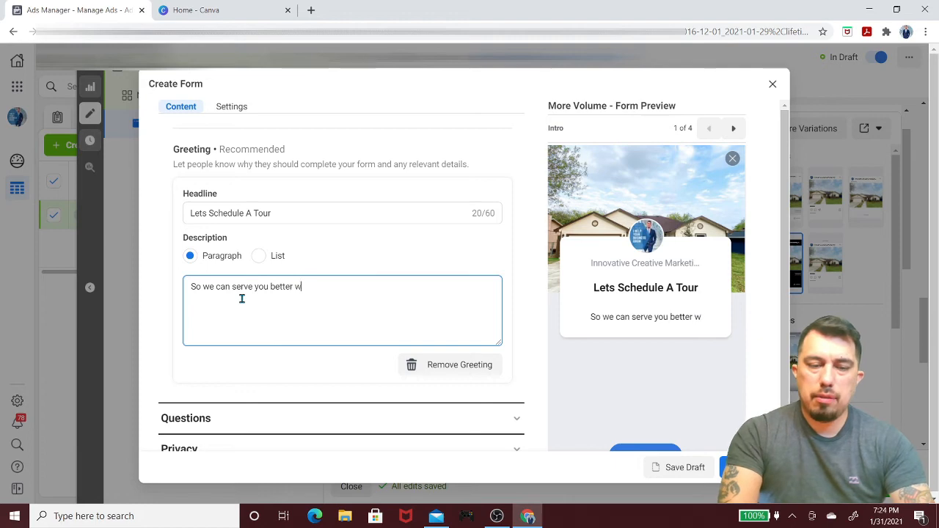
{"action": "type", "text": "e have just a"}
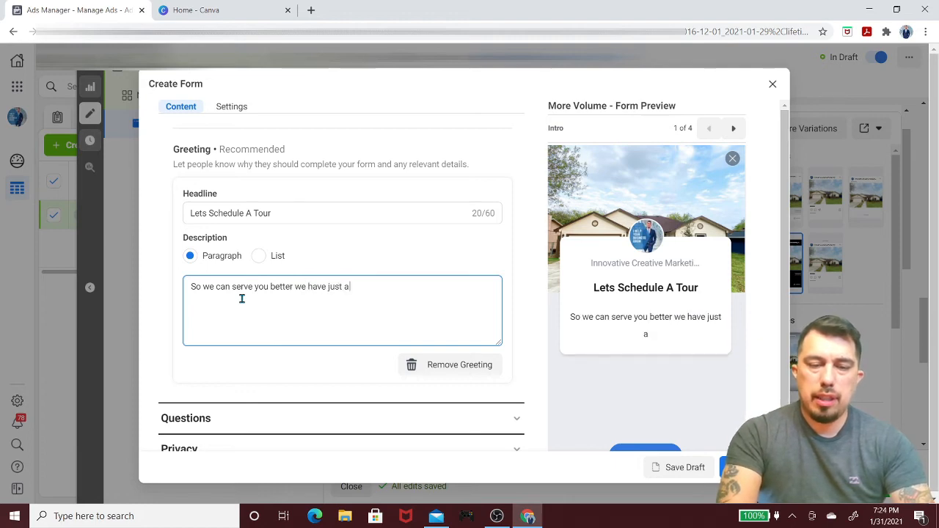
{"action": "type", "text": " few questions."}
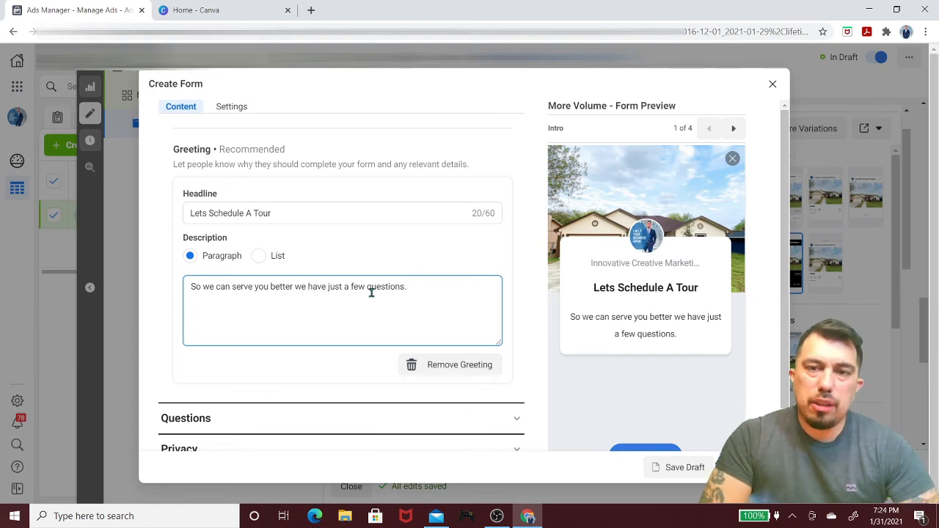
Step: Add a multiple choice custom question to the form reading "When are you looking to buy a home?"
{"action": "scroll", "coordinate": [353, 329], "scroll_direction": "down", "scroll_amount": 1}
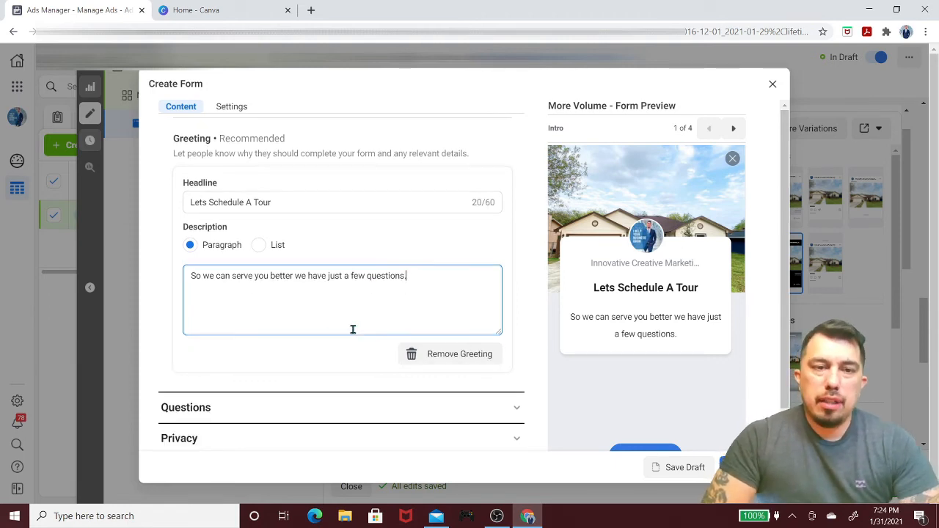
{"action": "left_click", "coordinate": [484, 407]}
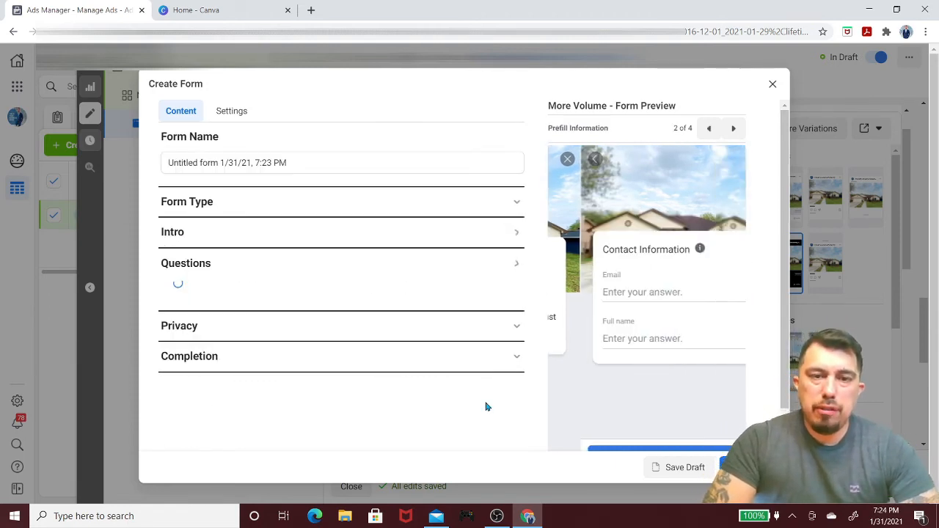
{"action": "left_click", "coordinate": [232, 327]}
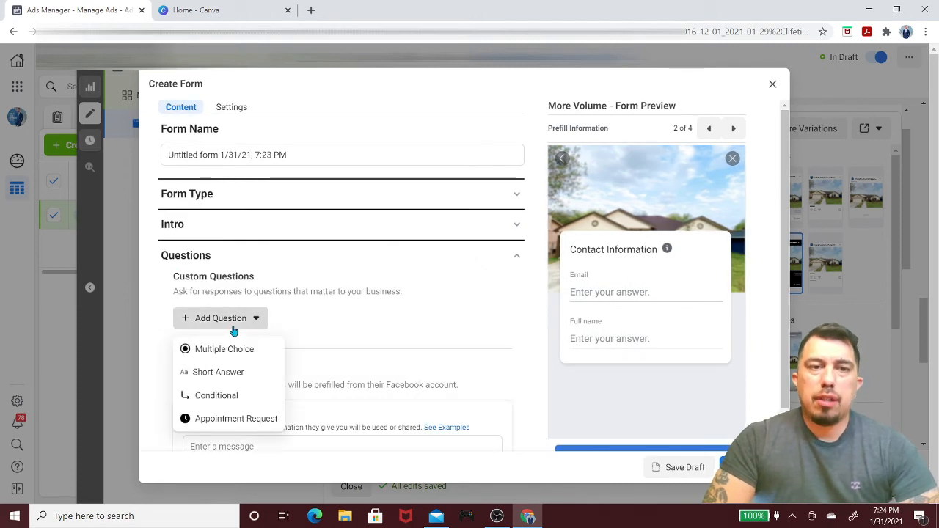
{"action": "left_click", "coordinate": [219, 350]}
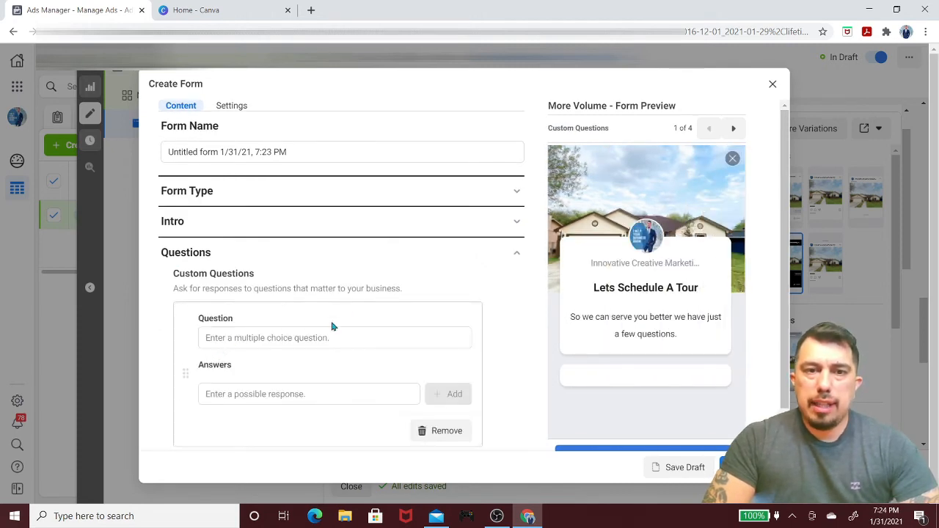
{"action": "left_click", "coordinate": [290, 344]}
{"action": "type", "text": "W"}
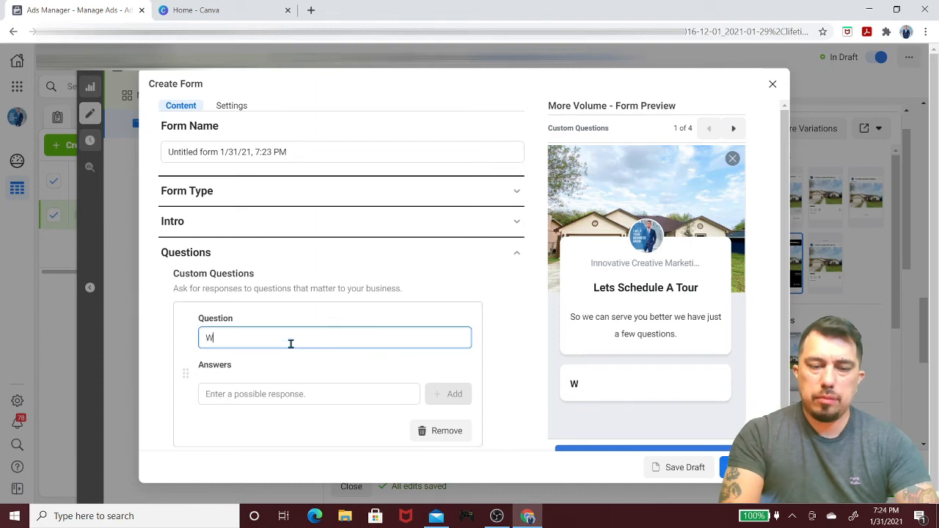
{"action": "type", "text": "hen are you looking to b"}
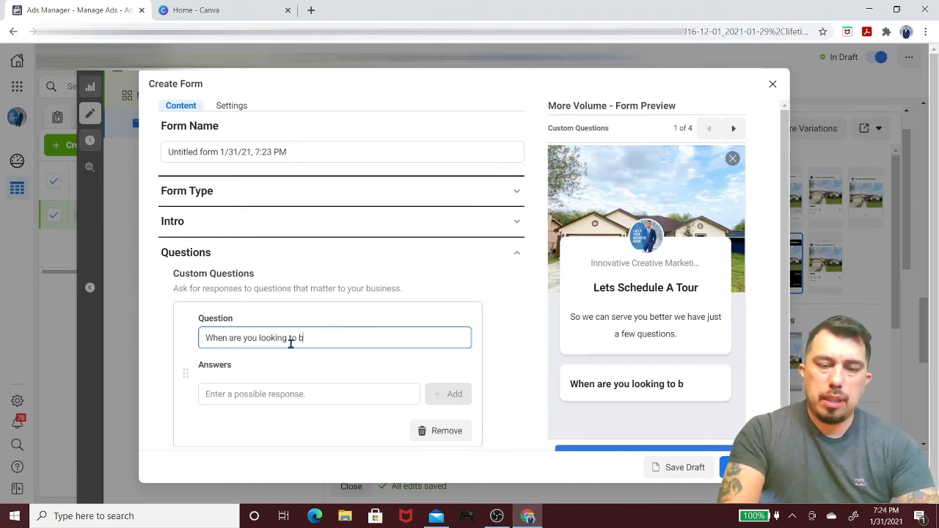
{"action": "type", "text": "uy a home?"}
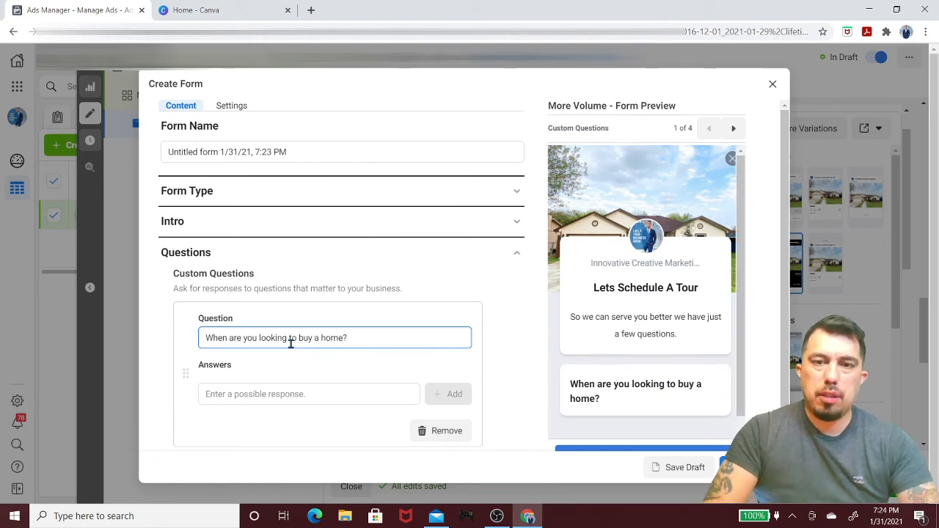
Step: Add "1 to 3 months" and "4-6 months" as answer choices to the question about when they want to buy a home
{"action": "left_click", "coordinate": [308, 402]}
{"action": "left_click", "coordinate": [306, 398]}
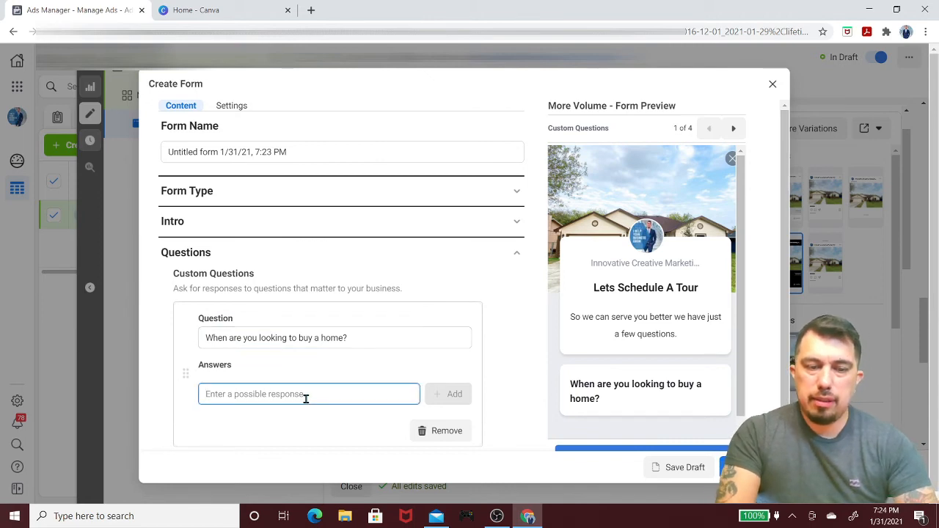
{"action": "type", "text": "1 to 3 months"}
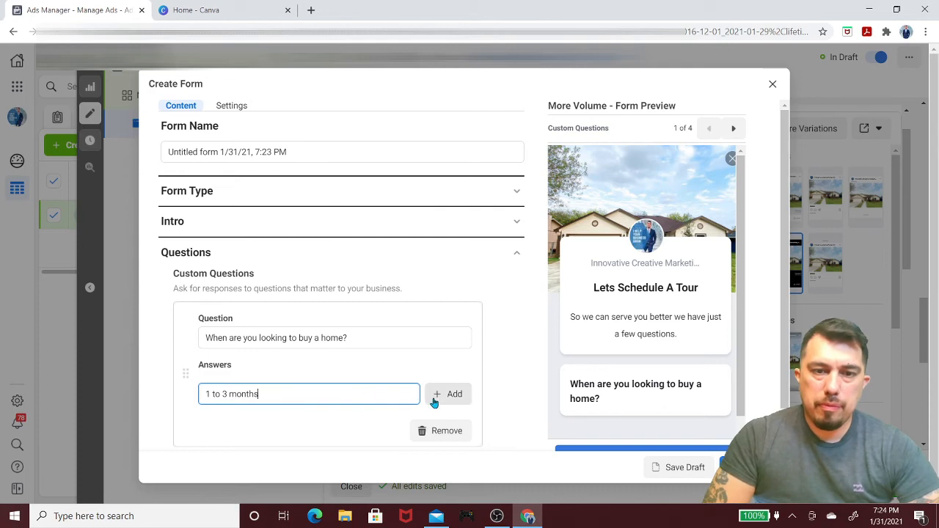
{"action": "left_click", "coordinate": [448, 394]}
{"action": "left_click", "coordinate": [282, 407]}
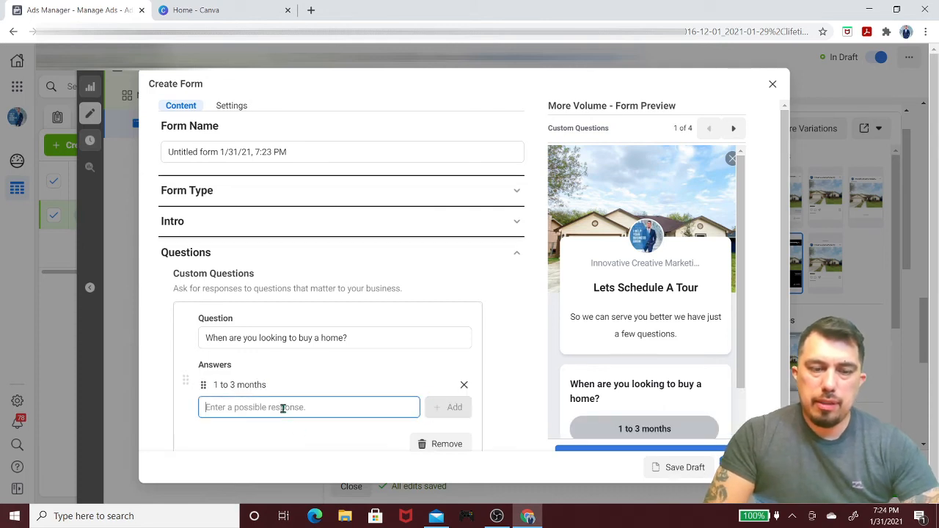
{"action": "type", "text": "4-6 months"}
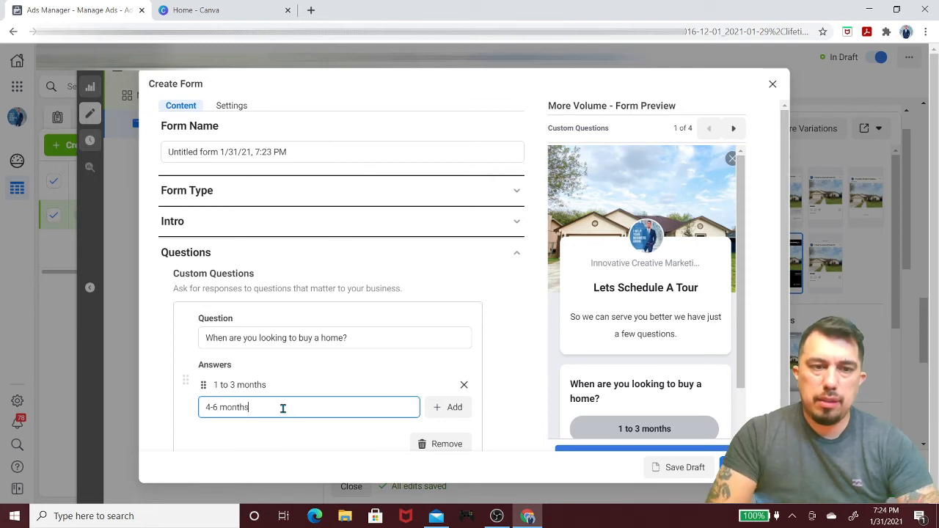
{"action": "left_click", "coordinate": [451, 407]}
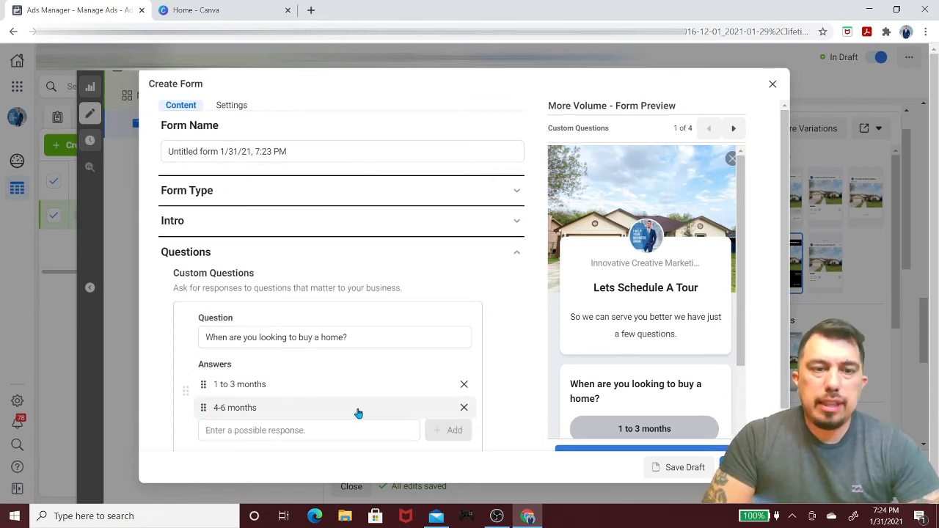
Step: Add "7 or more months" as another answer choice for the home-buying question
{"action": "scroll", "coordinate": [356, 411], "scroll_direction": "down", "scroll_amount": 1}
{"action": "left_click", "coordinate": [290, 357]}
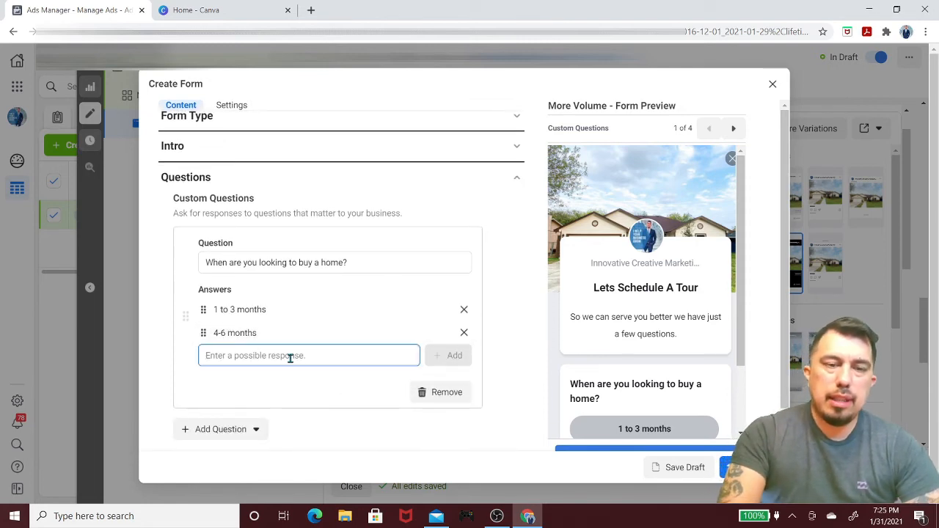
{"action": "type", "text": "7"}
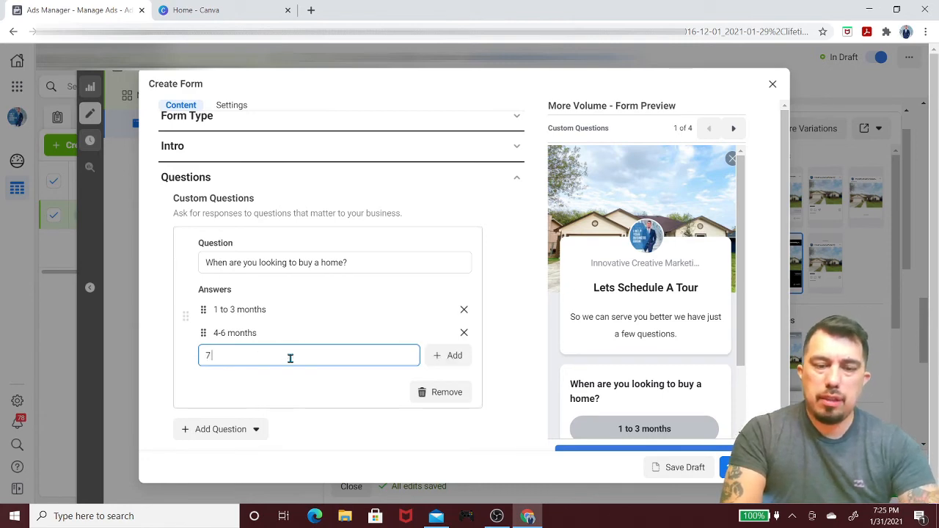
{"action": "type", "text": " or more months"}
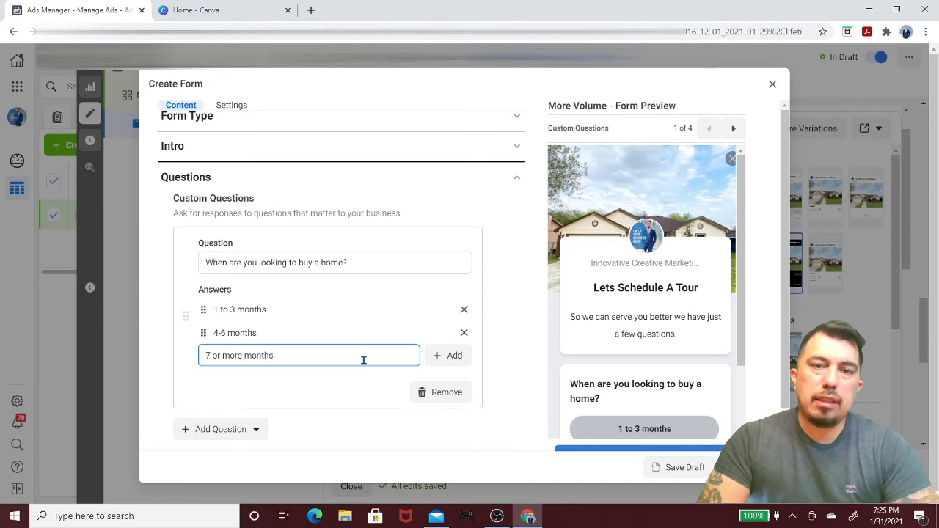
{"action": "left_click", "coordinate": [449, 355]}
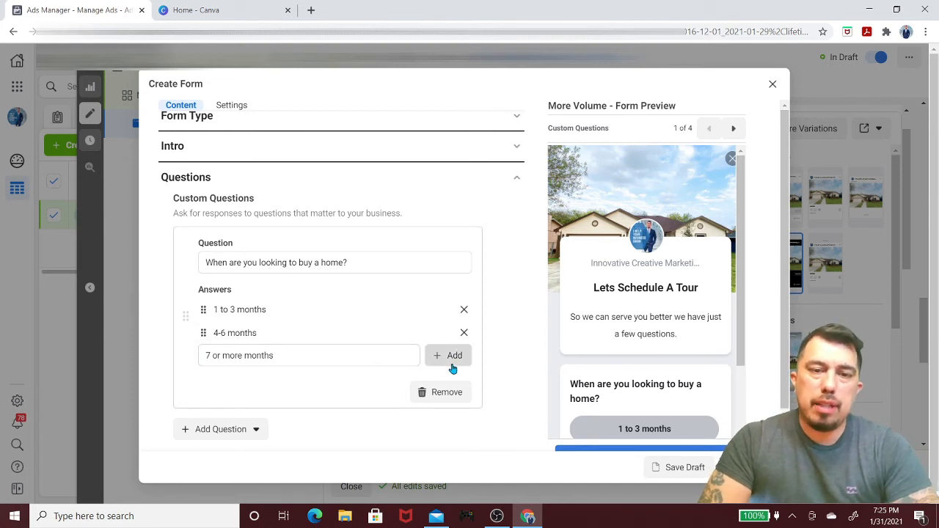
Step: Enter "We will contact you shortly" as the description of the form's prefill questions
{"action": "left_click_drag", "start_coordinate": [787, 300], "coordinate": [670, 343]}
{"action": "scroll", "coordinate": [658, 339], "scroll_direction": "down", "scroll_amount": 2}
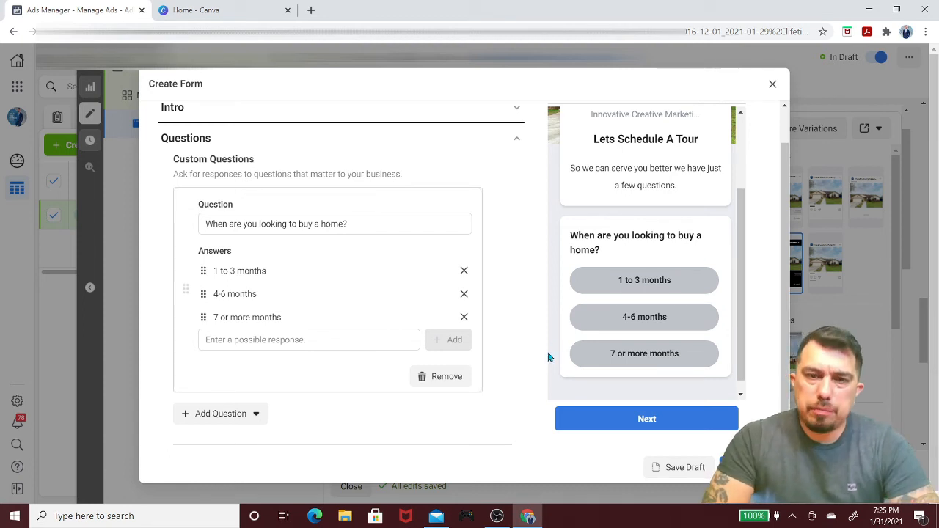
{"action": "scroll", "coordinate": [487, 361], "scroll_direction": "down", "scroll_amount": 1}
{"action": "scroll", "coordinate": [487, 361], "scroll_direction": "down", "scroll_amount": 1}
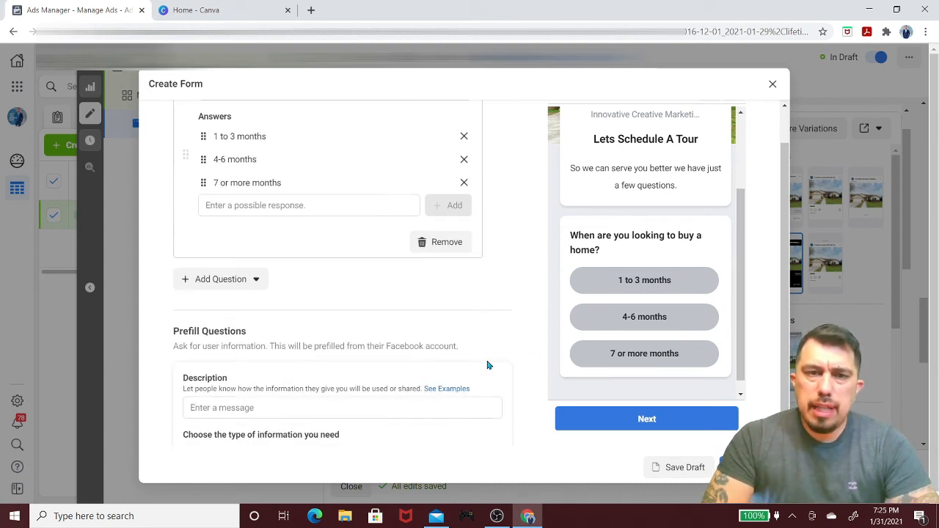
{"action": "scroll", "coordinate": [487, 363], "scroll_direction": "down", "scroll_amount": 2}
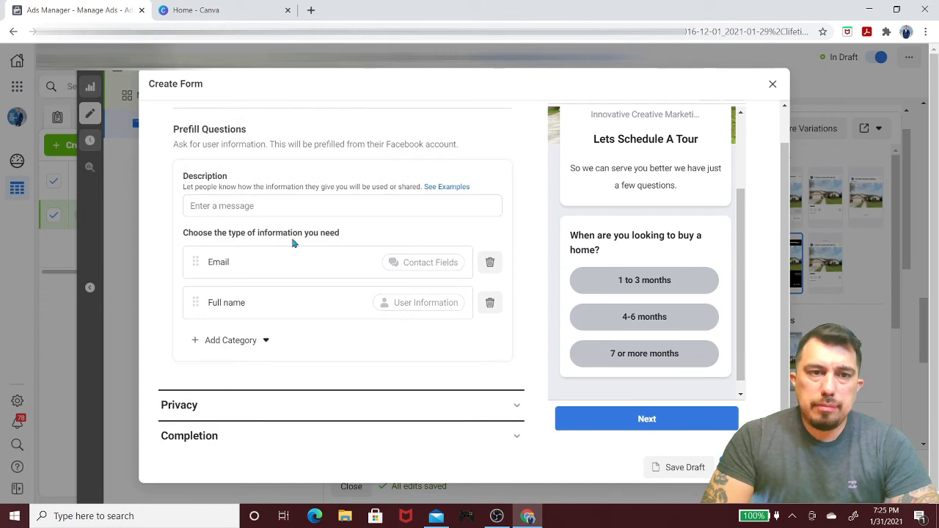
{"action": "left_click", "coordinate": [242, 206]}
{"action": "type", "text": "We will wonctact y"}
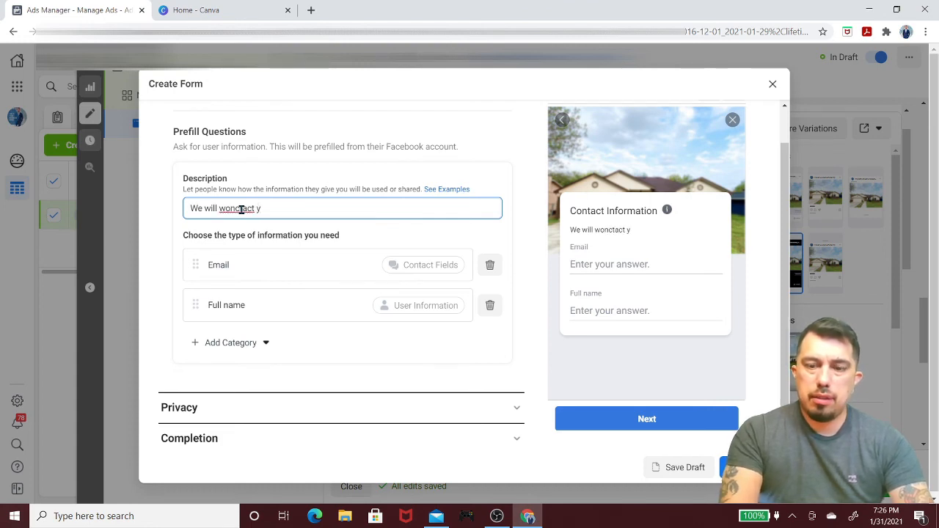
{"action": "key", "text": "BackSpace"}
{"action": "key", "text": "BackSpace"}
{"action": "key", "text": "BackSpace"}
{"action": "key", "text": "BackSpace"}
{"action": "key", "text": "BackSpace"}
{"action": "key", "text": "BackSpace"}
{"action": "key", "text": "BackSpace"}
{"action": "key", "text": "BackSpace"}
{"action": "type", "text": "contact you"}
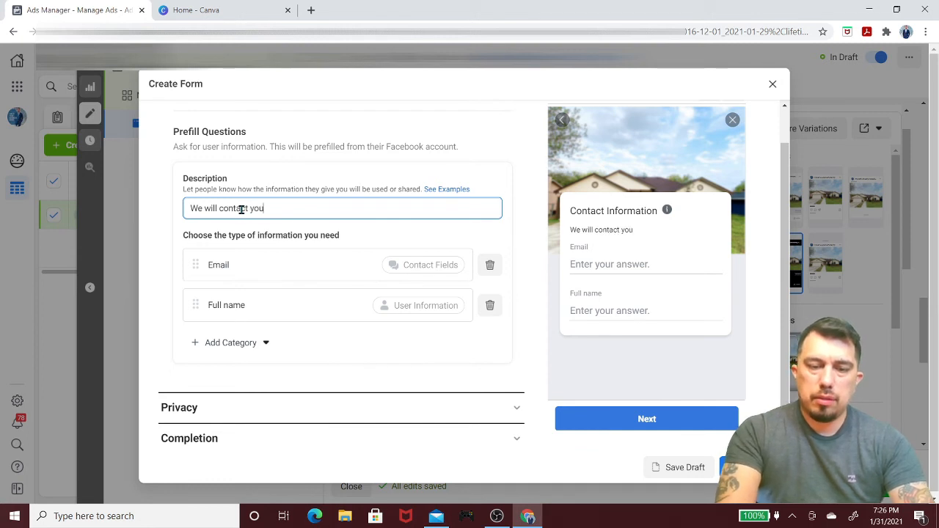
{"action": "type", "text": " shortly"}
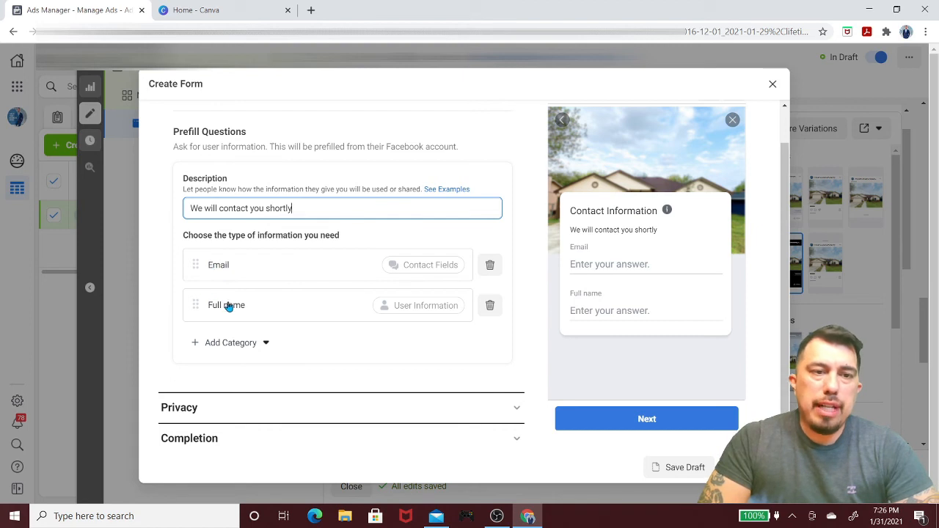
Step: Add a phone number contact field to the prefill questions and move Full name above Email
{"action": "left_click", "coordinate": [231, 342]}
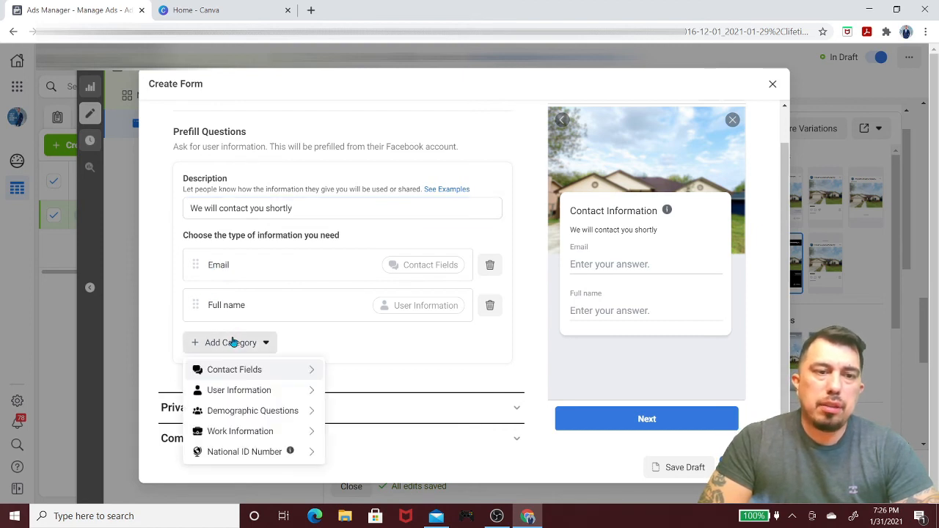
{"action": "mouse_move", "coordinate": [241, 369]}
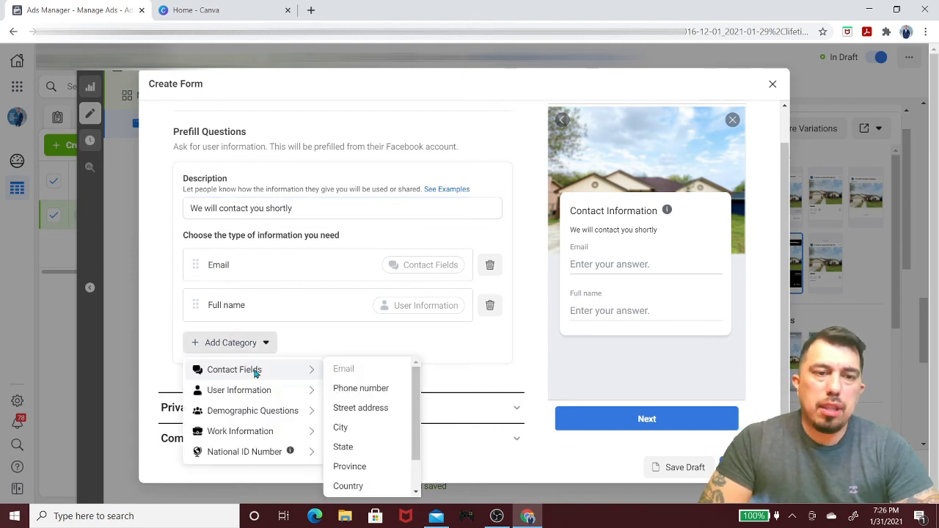
{"action": "left_click", "coordinate": [355, 391]}
{"action": "left_click_drag", "start_coordinate": [195, 304], "coordinate": [197, 255]}
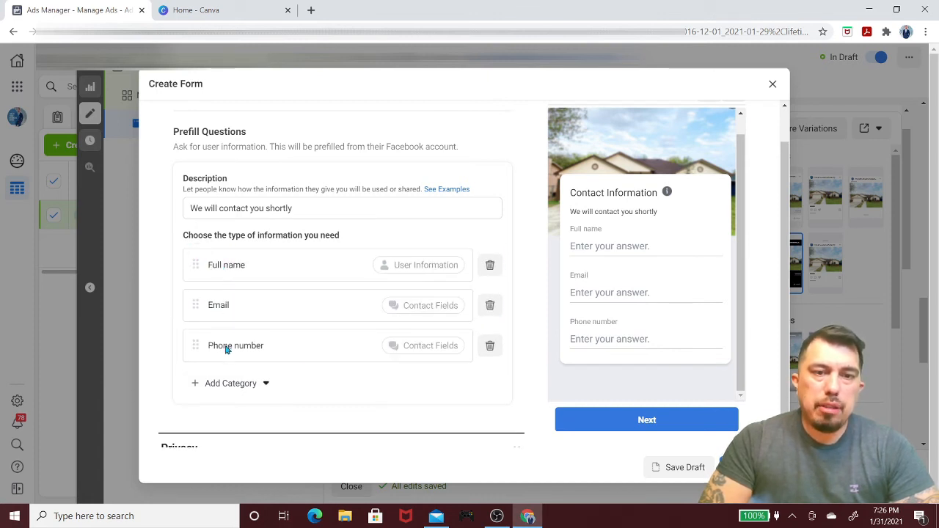
Step: Set the form's privacy policy link to innovativecreativemarketing.com/privacypolicy with the link text "Privacy Policy"
{"action": "scroll", "coordinate": [401, 382], "scroll_direction": "down", "scroll_amount": 1}
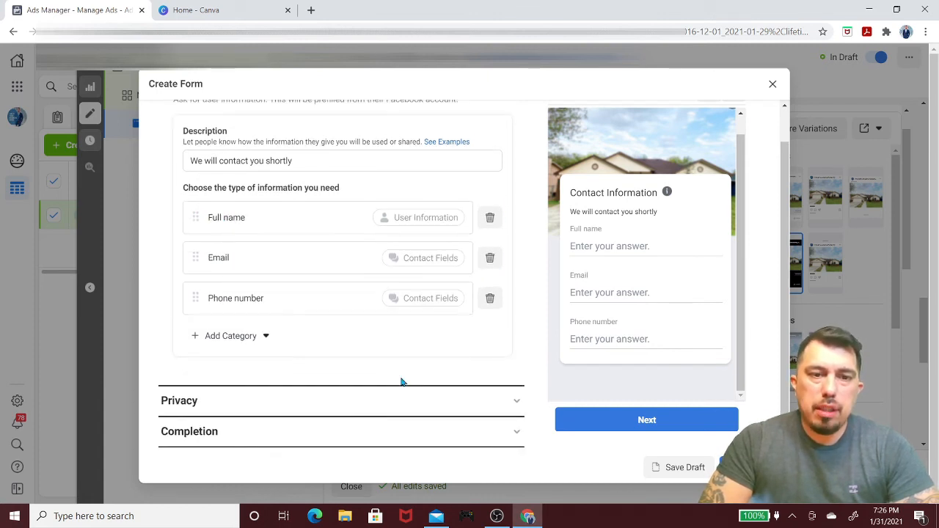
{"action": "left_click", "coordinate": [485, 396]}
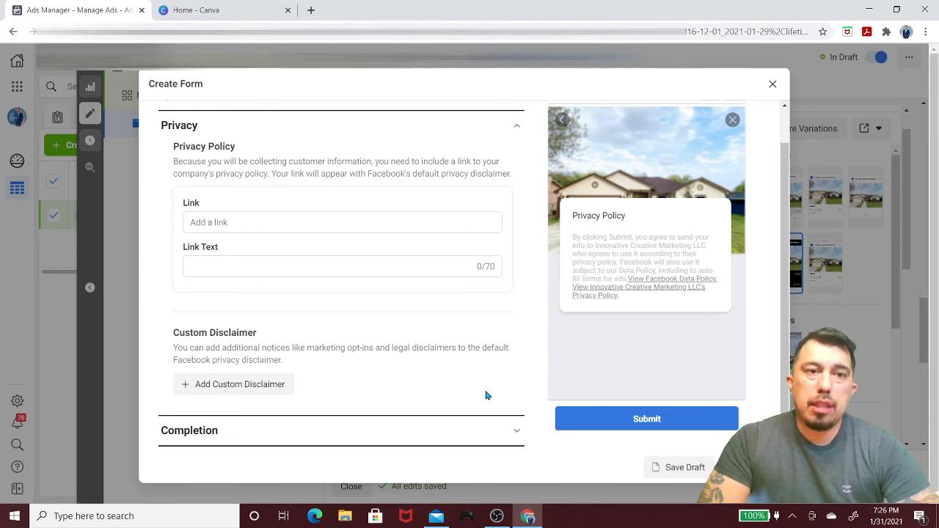
{"action": "left_click", "coordinate": [267, 221]}
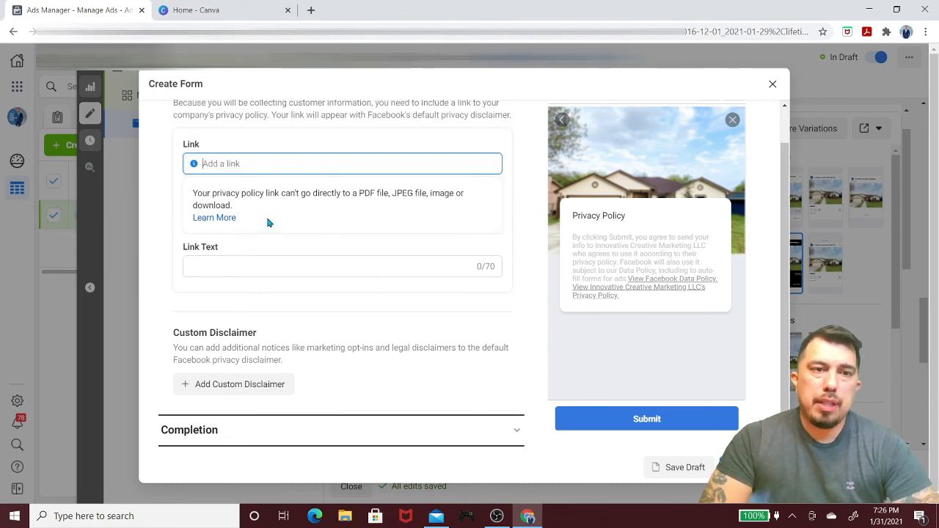
{"action": "type", "text": "innovativecre"}
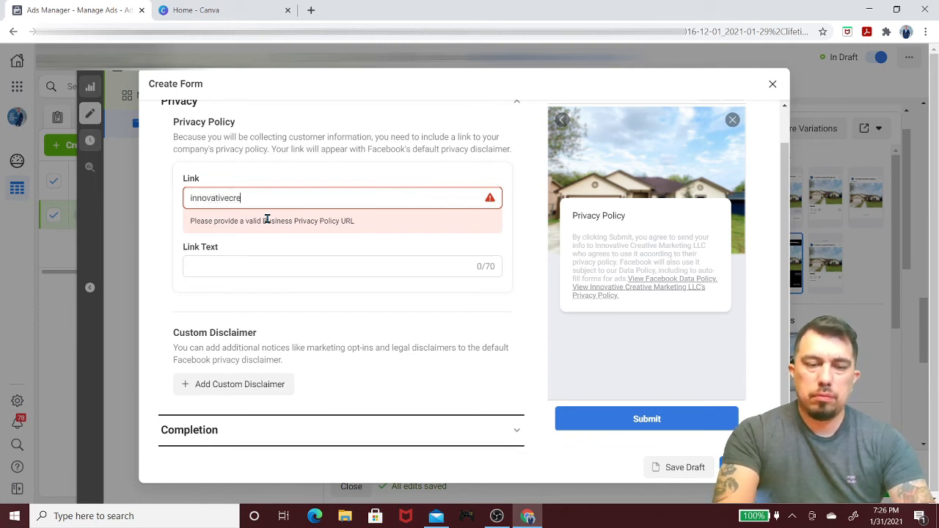
{"action": "type", "text": "ativemarketing.com/privacypolicy"}
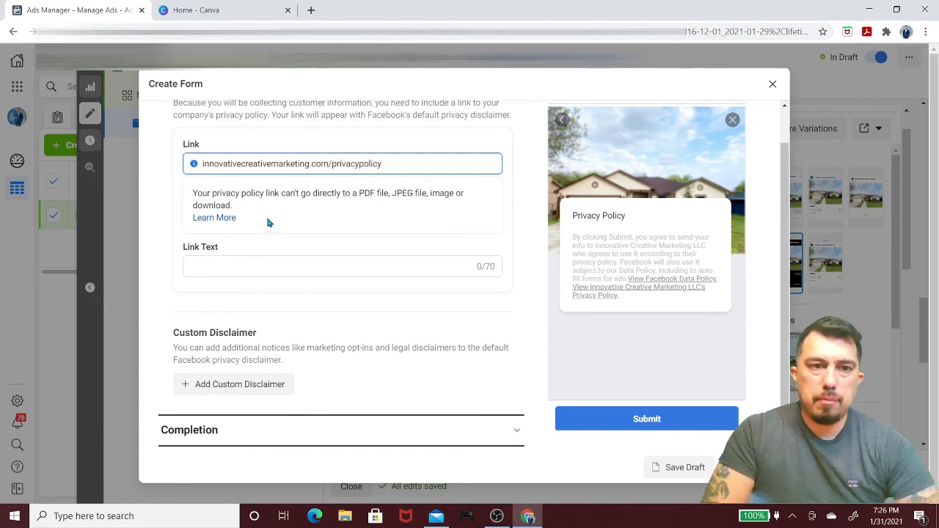
{"action": "left_click", "coordinate": [235, 265]}
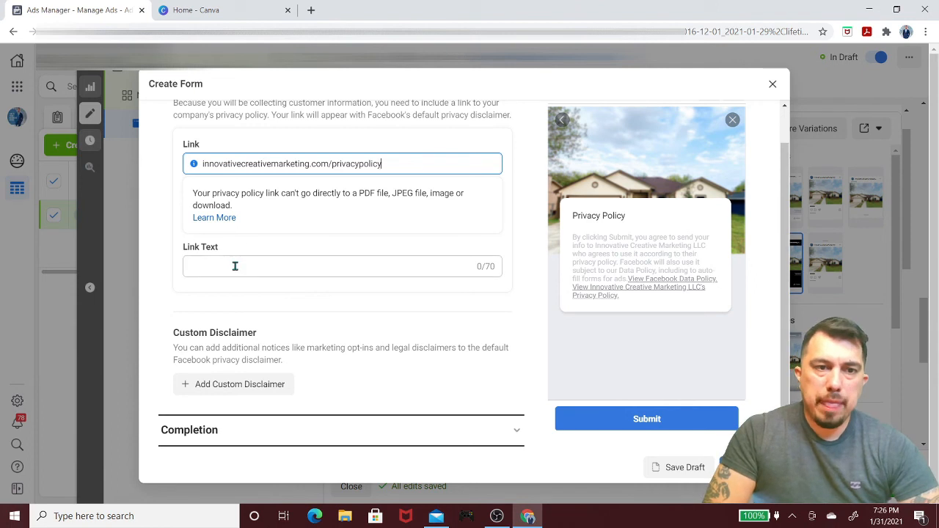
{"action": "type", "text": "Privacy Policy"}
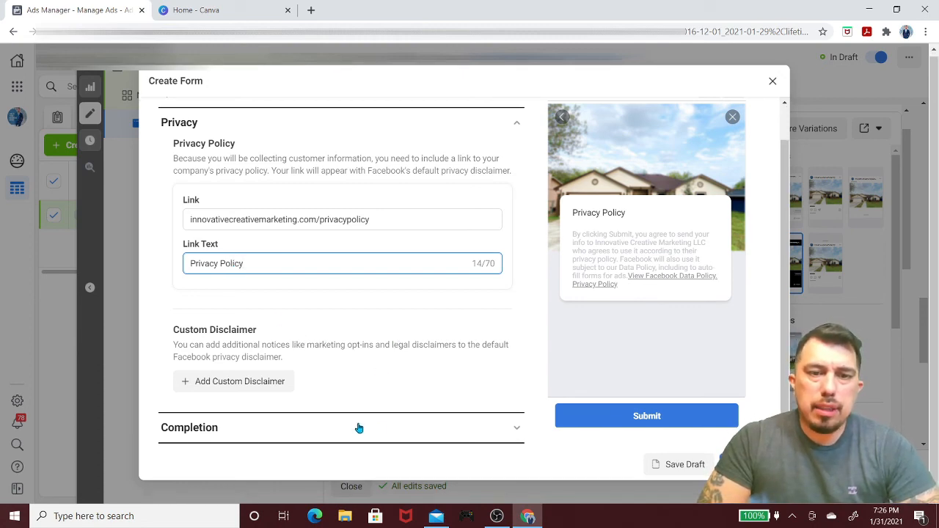
Step: Set the completion message's website link to innovativecreativemarketing.com and save the finished form for the ad
{"action": "left_click", "coordinate": [386, 430]}
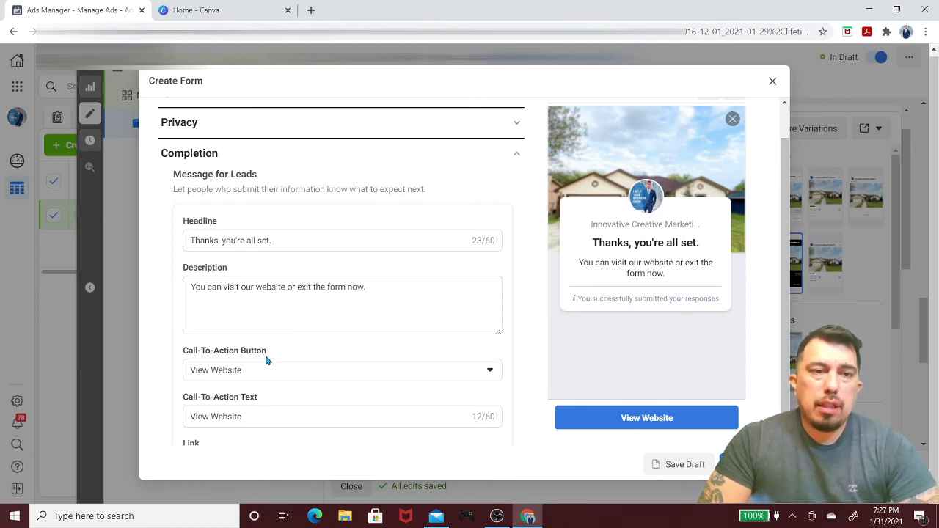
{"action": "left_click", "coordinate": [299, 420]}
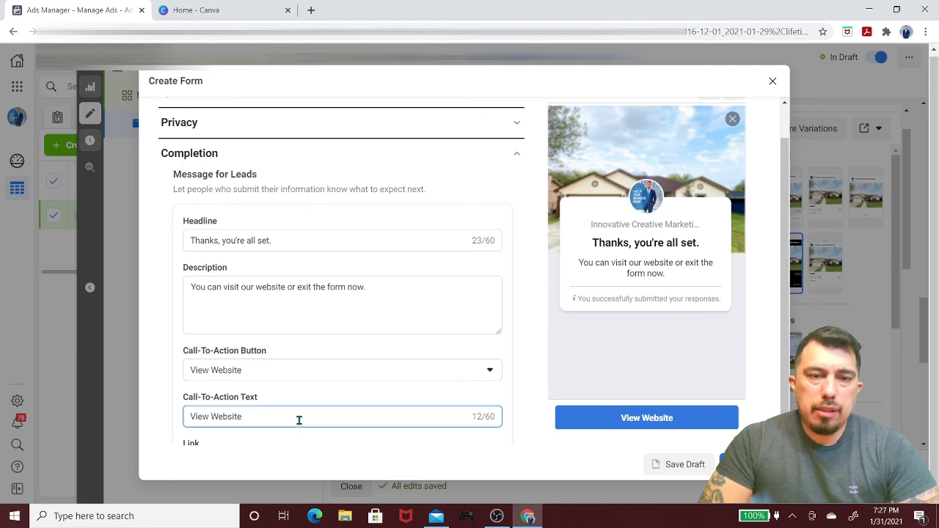
{"action": "scroll", "coordinate": [405, 364], "scroll_direction": "down", "scroll_amount": 1}
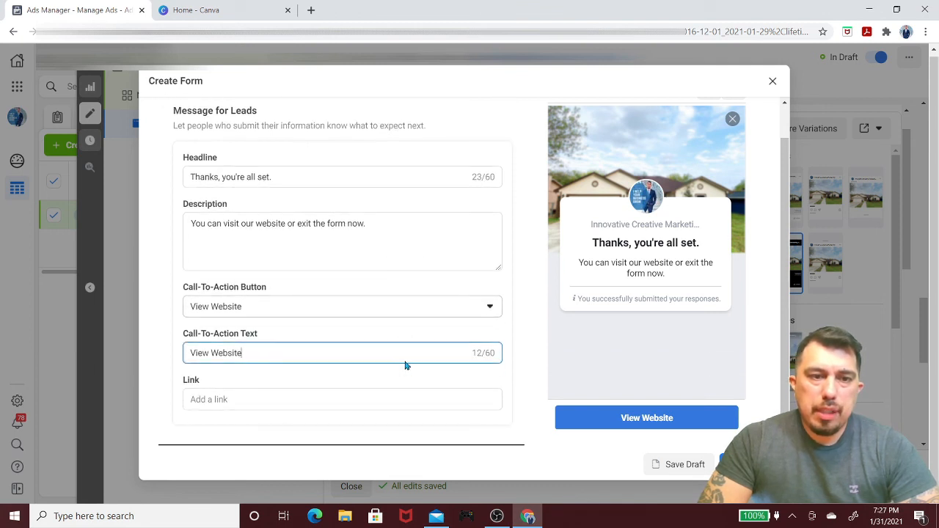
{"action": "left_click", "coordinate": [294, 394]}
{"action": "type", "text": "innovativecreativemarketing.co,"}
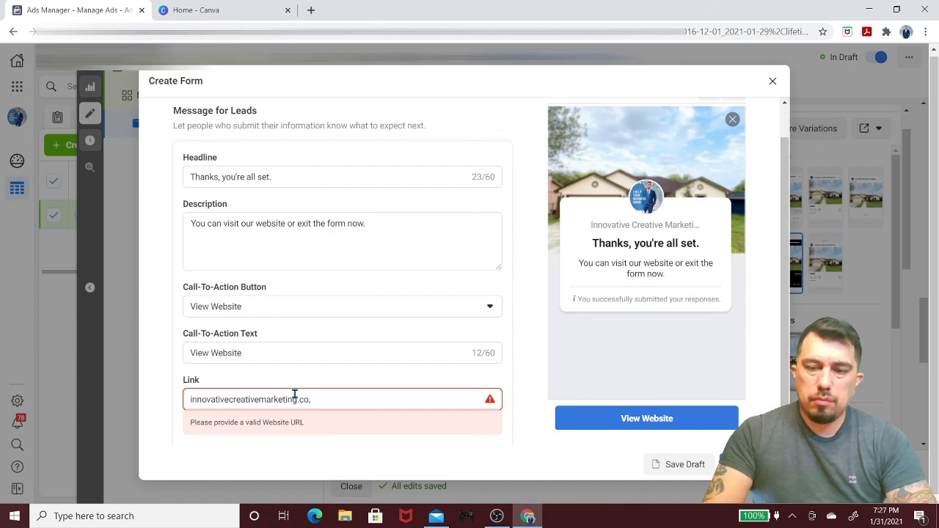
{"action": "key", "text": "BackSpace"}
{"action": "type", "text": "m"}
{"action": "left_click", "coordinate": [687, 469]}
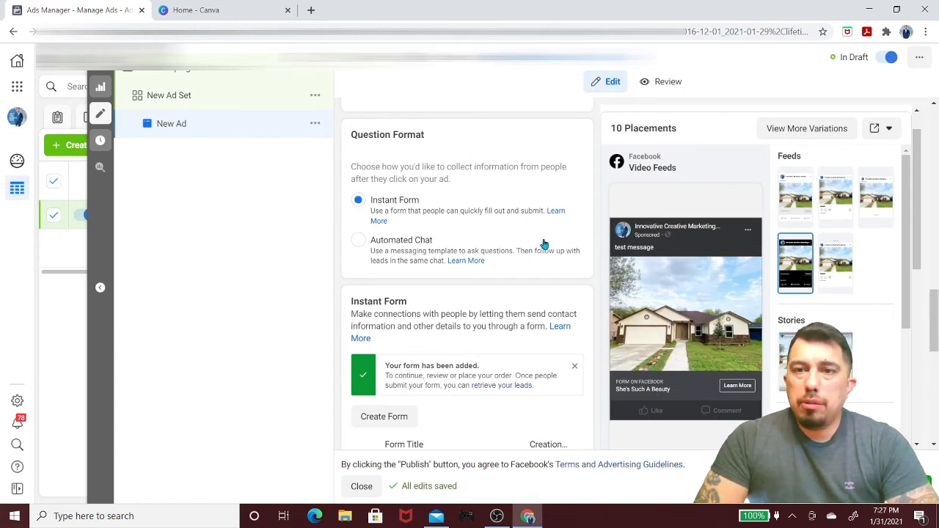
Step: Review the instant form list and ad settings, and preview the ad in the Facebook Feeds and Instagram Explore placements
{"action": "scroll", "coordinate": [522, 317], "scroll_direction": "down", "scroll_amount": 3}
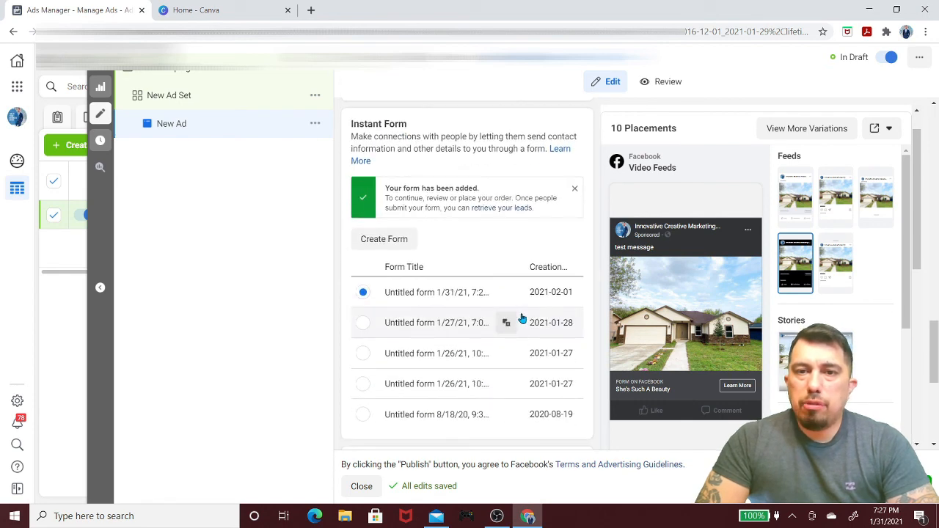
{"action": "scroll", "coordinate": [559, 199], "scroll_direction": "up", "scroll_amount": 5}
{"action": "scroll", "coordinate": [557, 199], "scroll_direction": "up", "scroll_amount": 2}
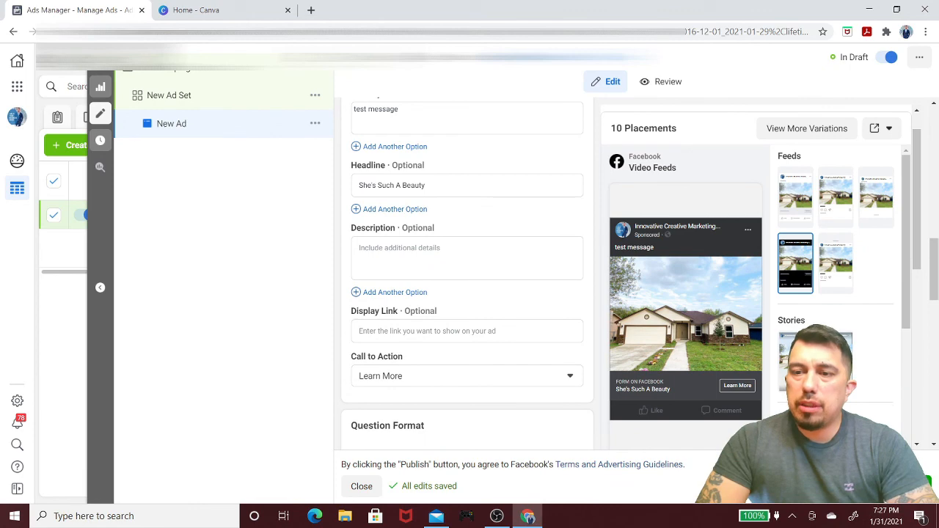
{"action": "scroll", "coordinate": [553, 260], "scroll_direction": "up", "scroll_amount": 5}
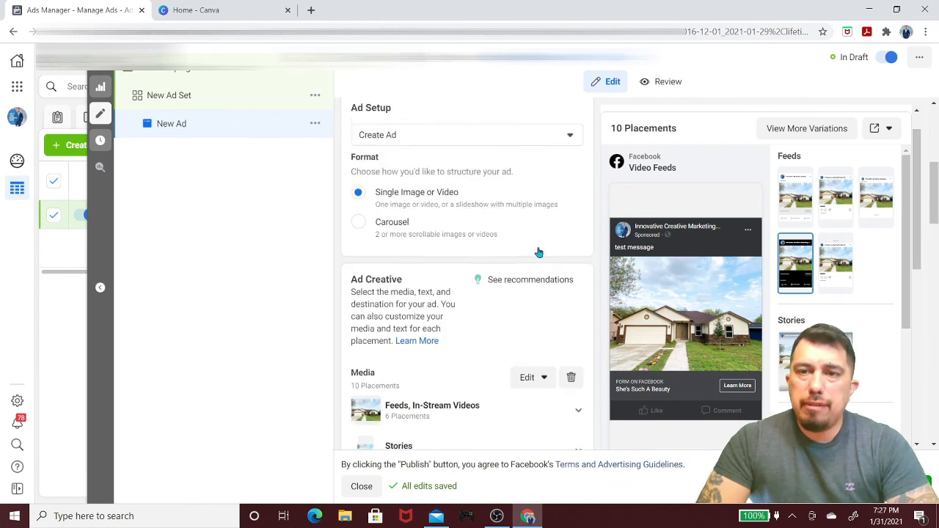
{"action": "left_click", "coordinate": [798, 204]}
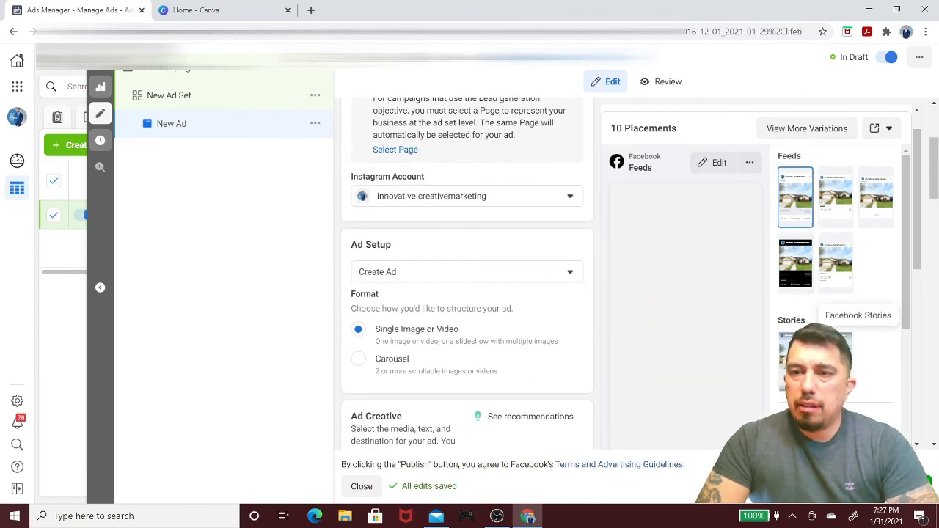
{"action": "left_click", "coordinate": [826, 266]}
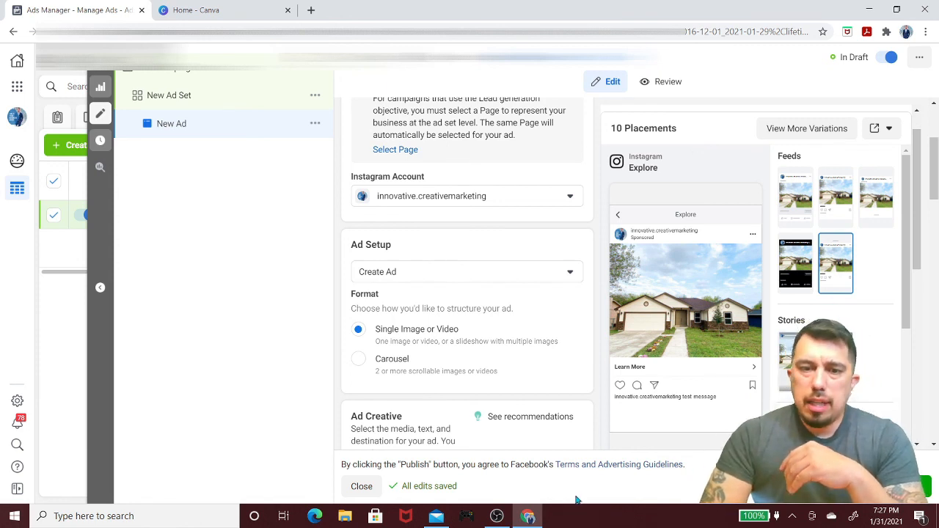
{"action": "mouse_move", "coordinate": [541, 518]}
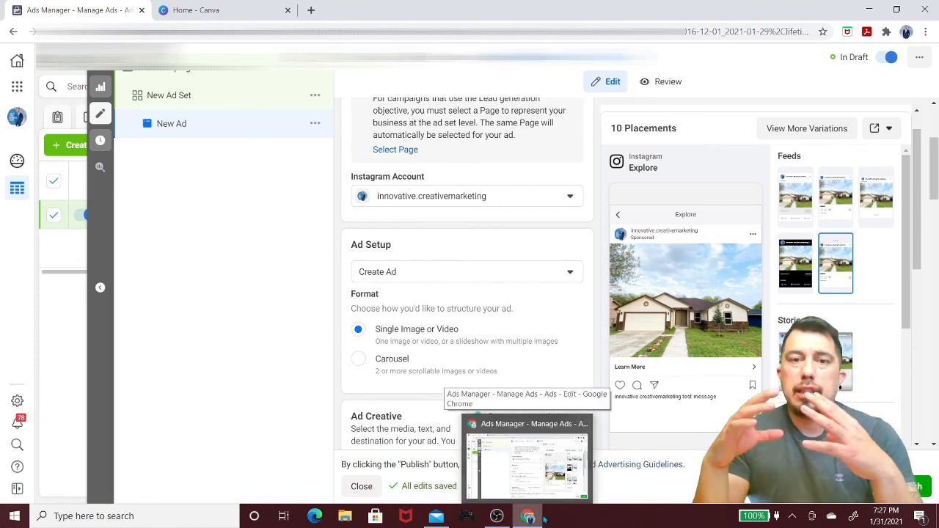